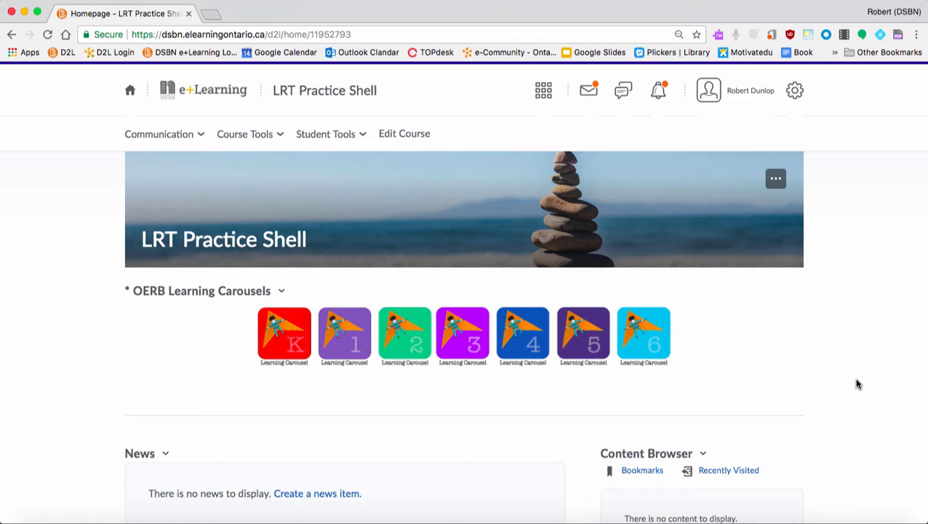
Step: Open the course's group management from course administration and start a new group category
click(399, 136)
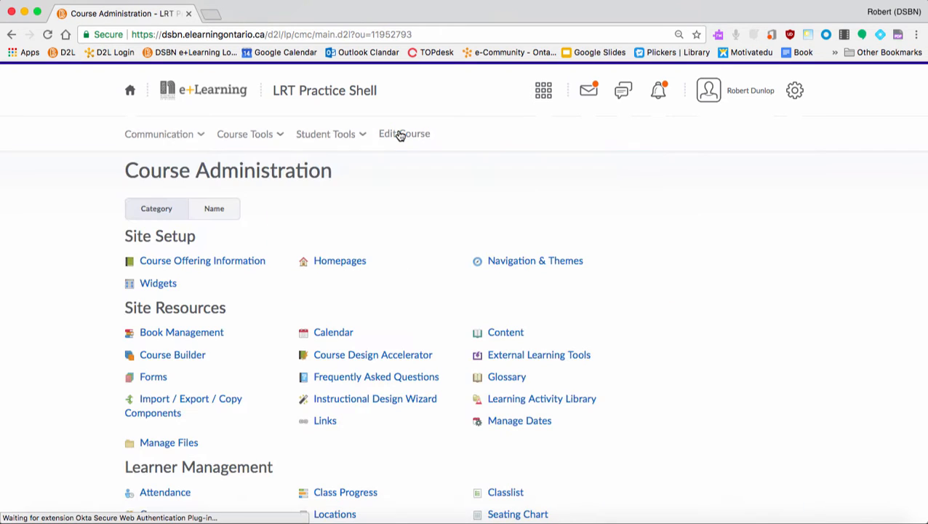
scroll(254, 373, down, 3)
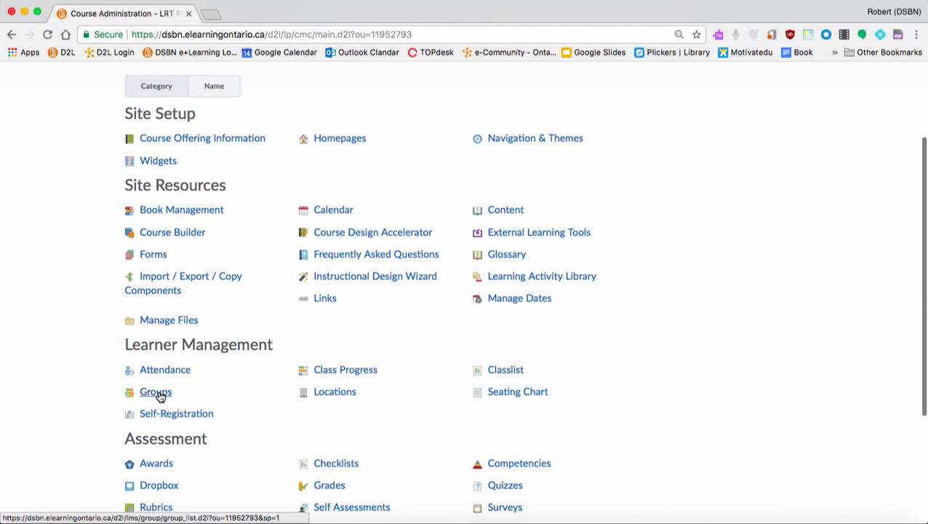
click(158, 393)
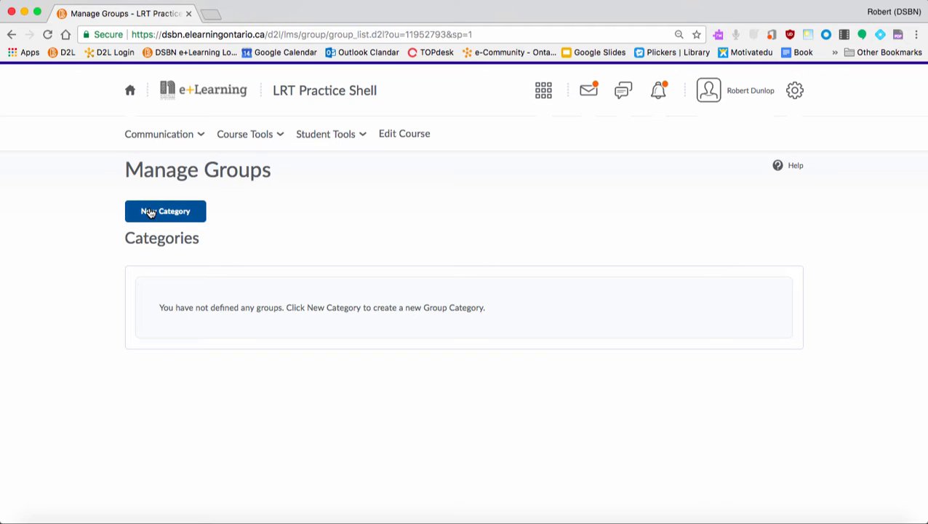
click(149, 215)
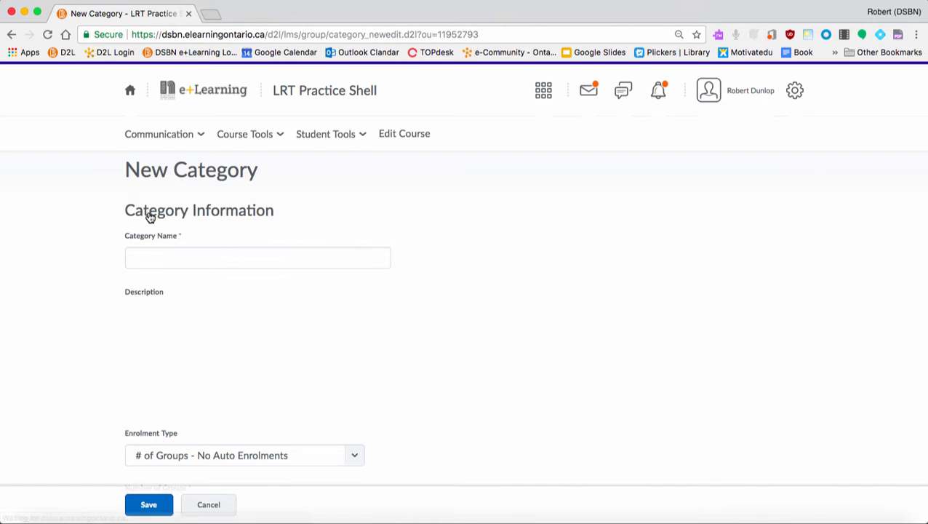
Step: Name the new category Students, set the number of groups to 5 without auto enrolments, and save it
click(162, 258)
text(Student)
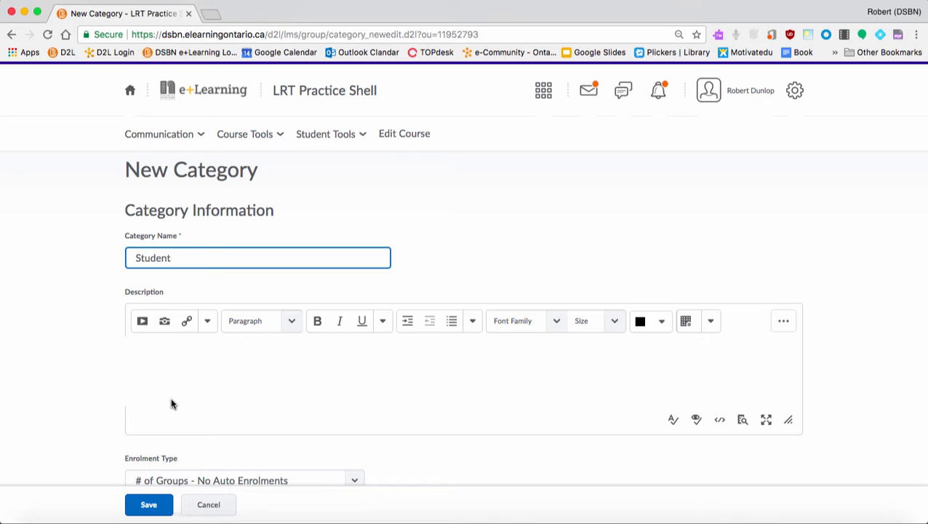
scroll(172, 404, down, 3)
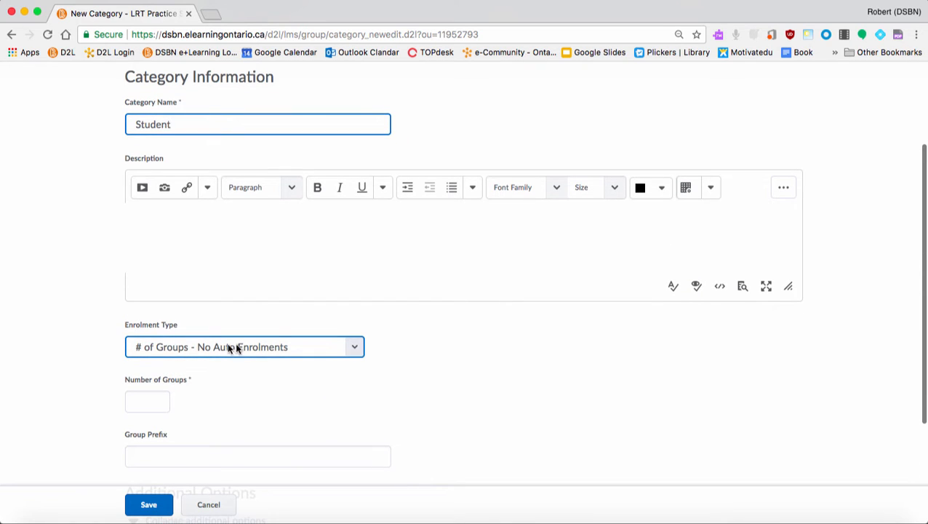
click(151, 404)
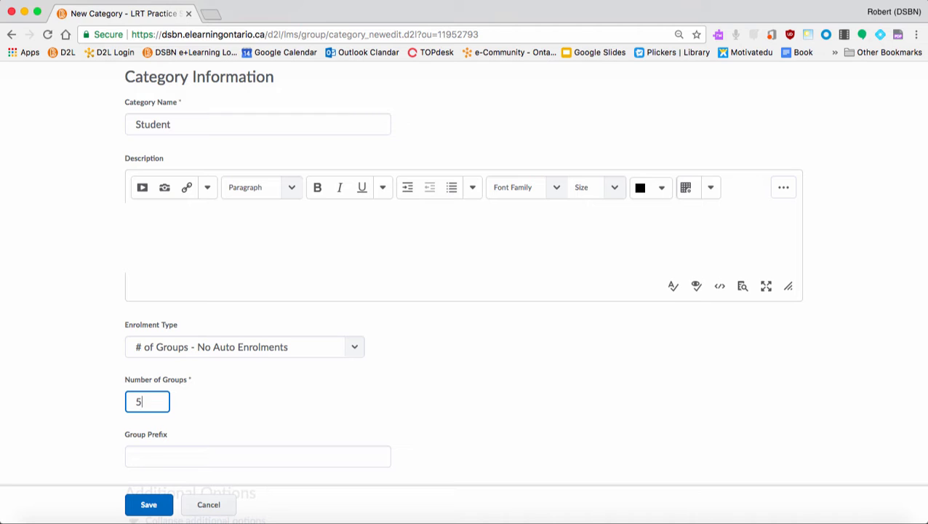
click(185, 127)
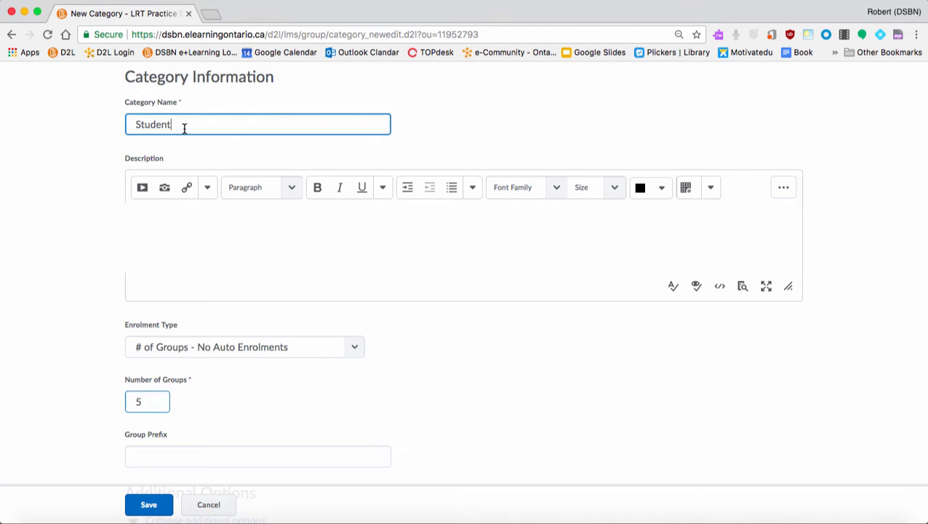
text(s)
click(149, 504)
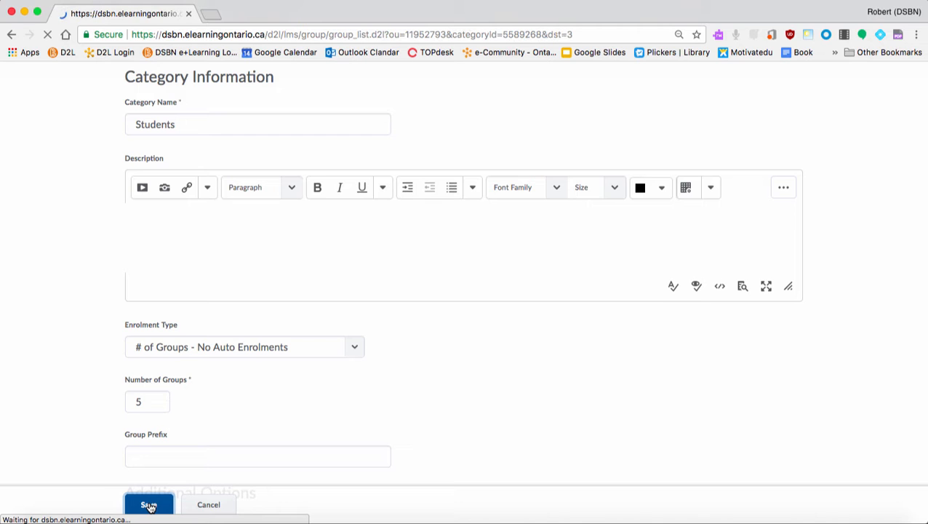
Step: Rename Group 1 in the Students category as Ferris and save the group
scroll(284, 464, down, 1)
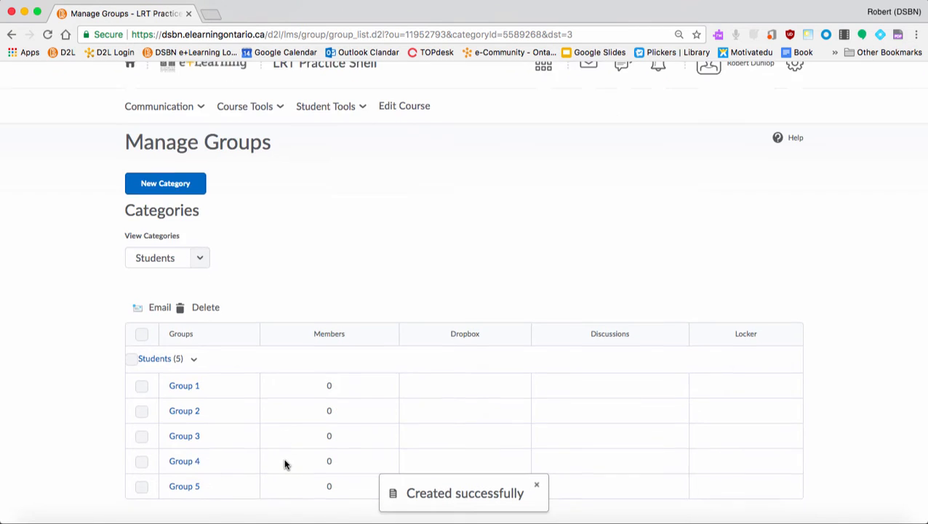
click(185, 391)
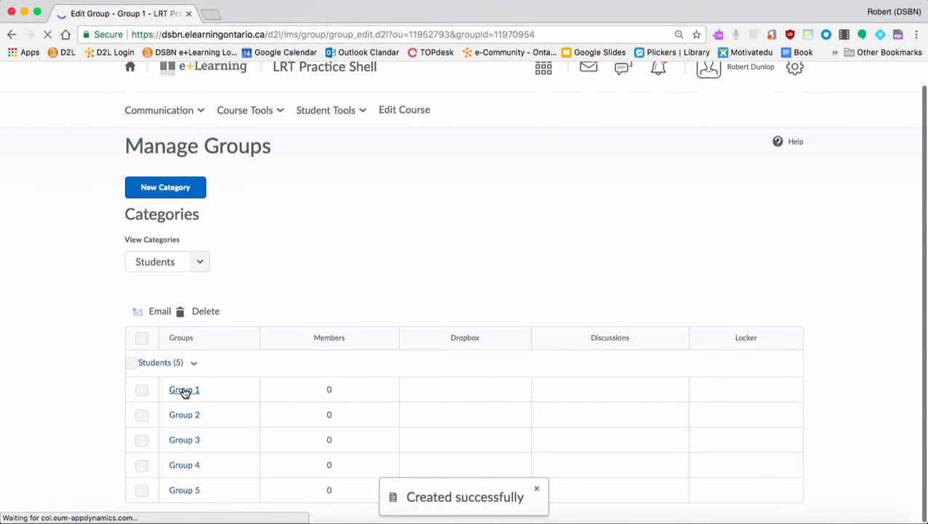
click(177, 285)
drag(177, 285, 95, 281)
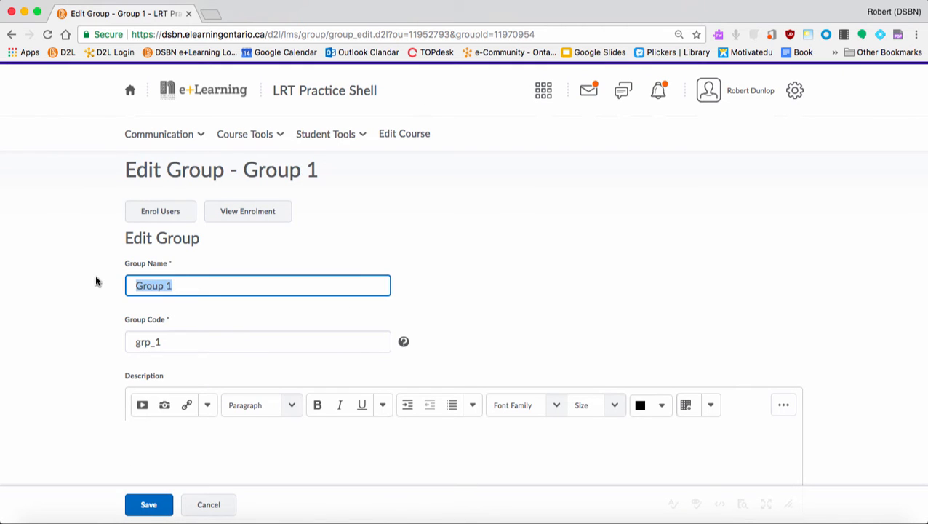
text(Fe)
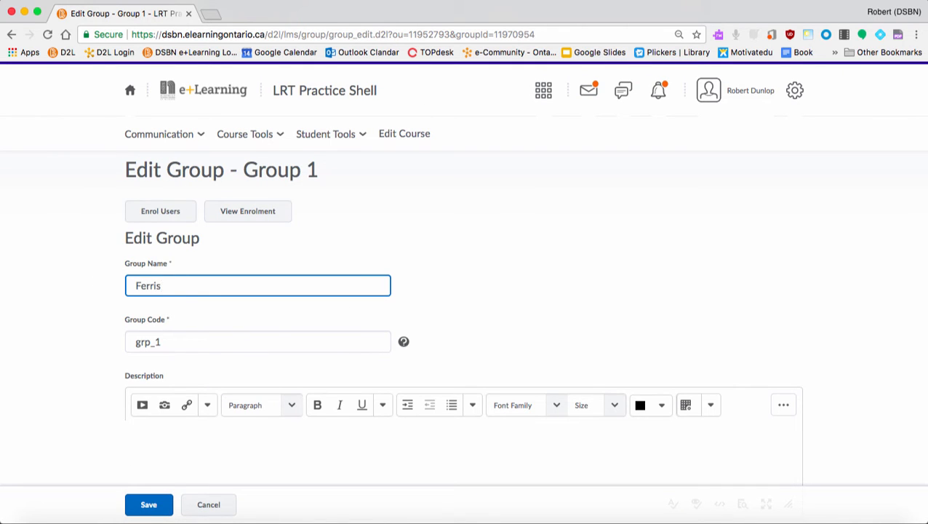
text(rris)
click(89, 306)
click(149, 504)
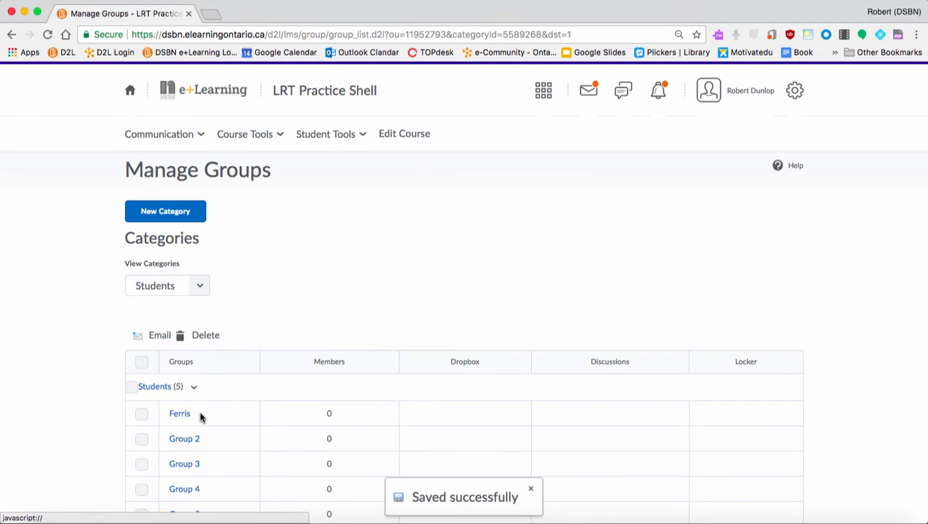
Step: Enrol the student whose first name matches in the Ferris group and save the enrolment
click(181, 414)
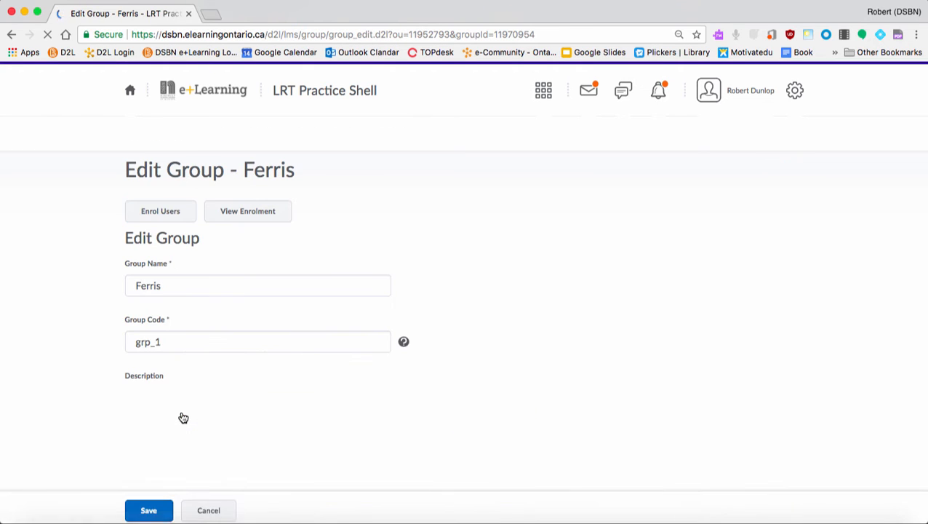
click(151, 216)
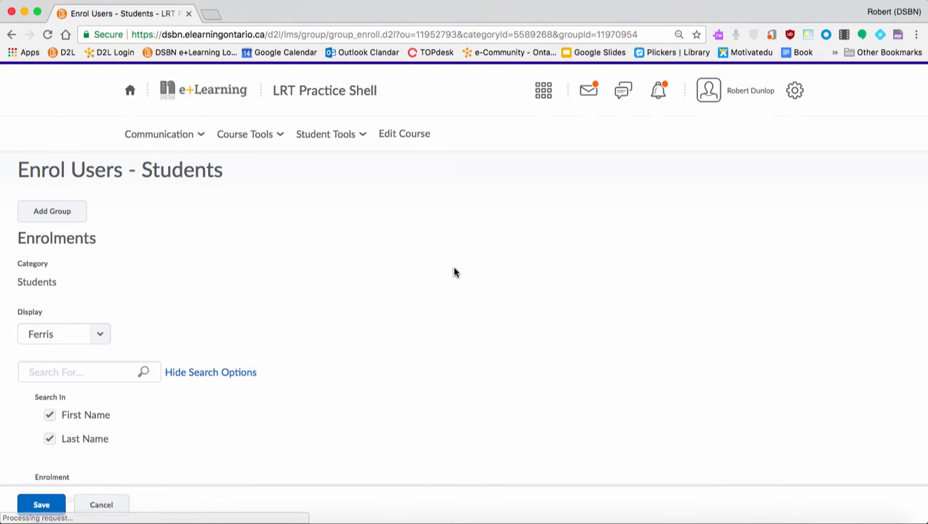
scroll(454, 271, down, 5)
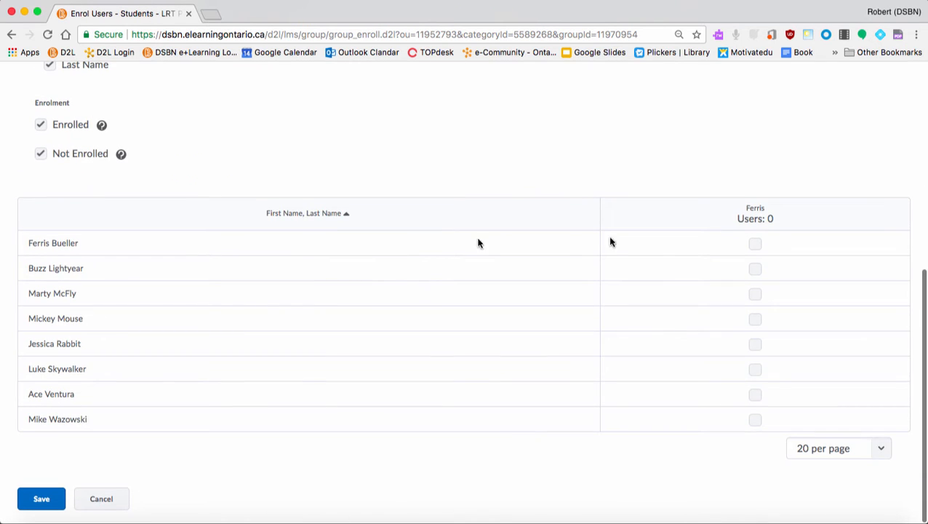
click(754, 244)
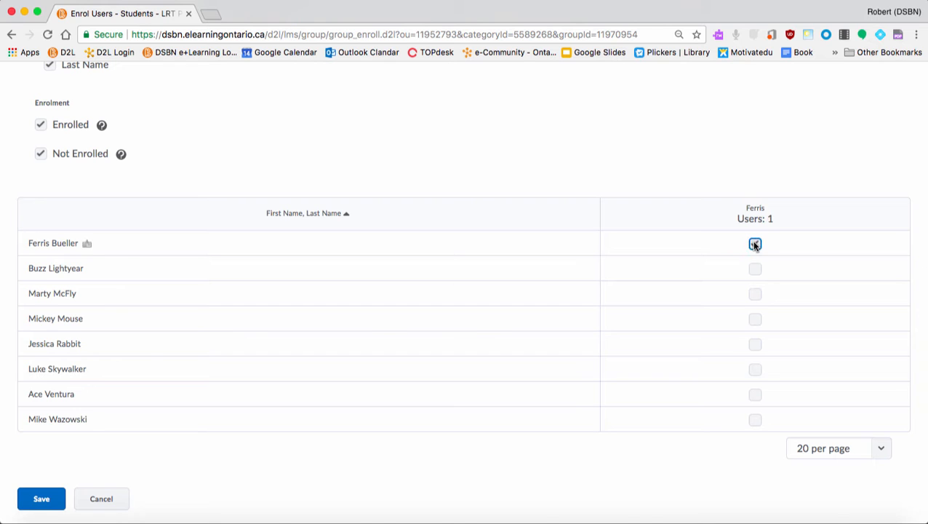
click(39, 502)
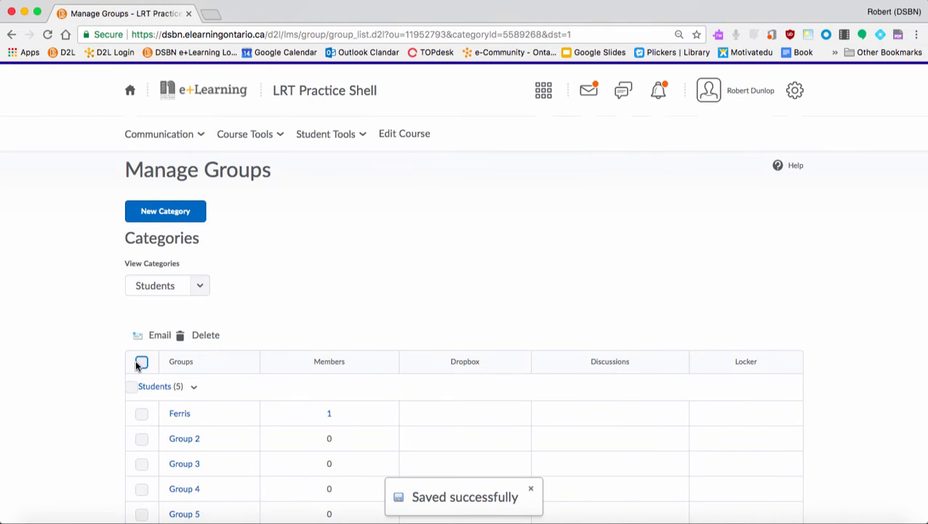
Step: Rename Group 2 in the Students category as Buzz and save the group
scroll(141, 361, down, 1)
click(176, 416)
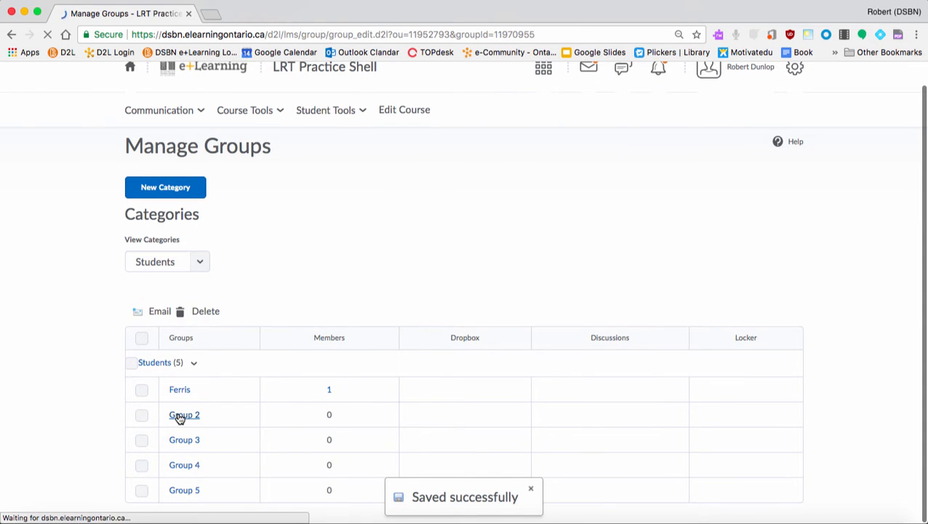
drag(174, 284, 95, 281)
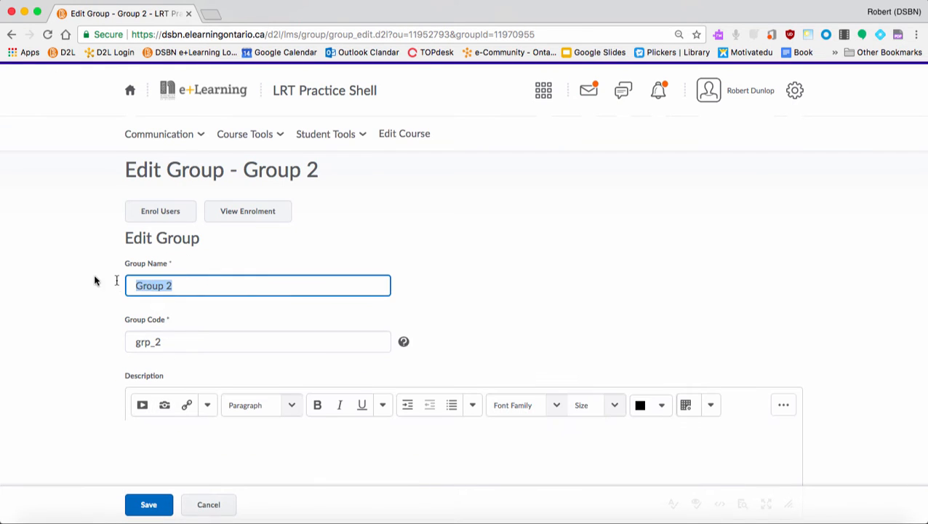
text(Buzz)
click(136, 508)
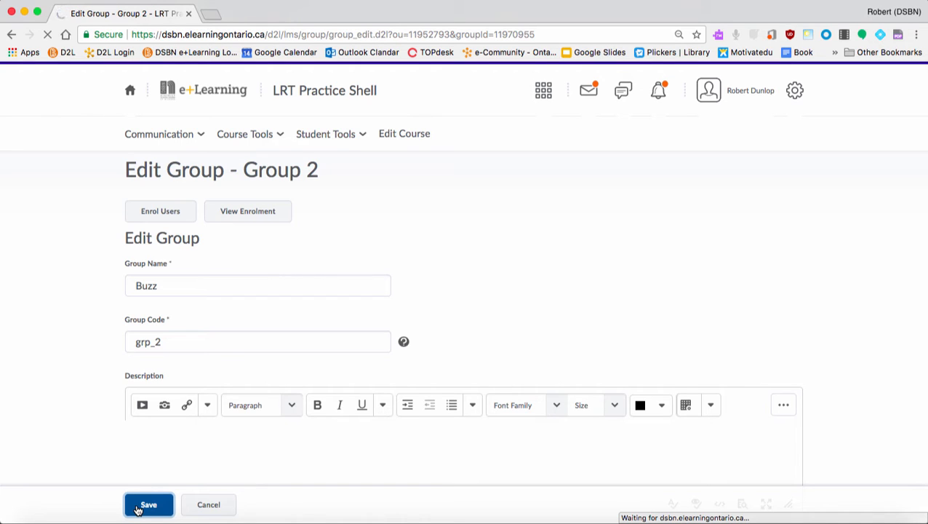
Step: Enrol the student whose first name matches in the Buzz group and save the enrolment
scroll(230, 401, down, 1)
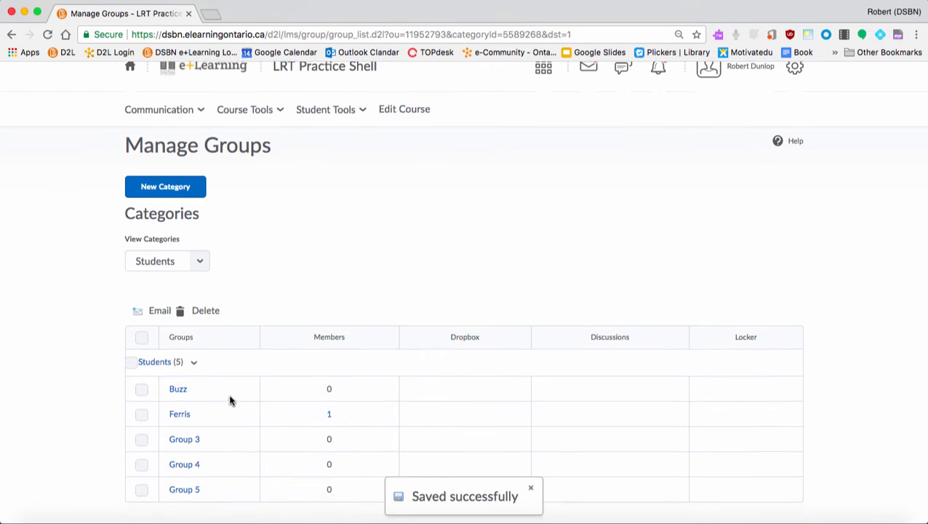
click(176, 390)
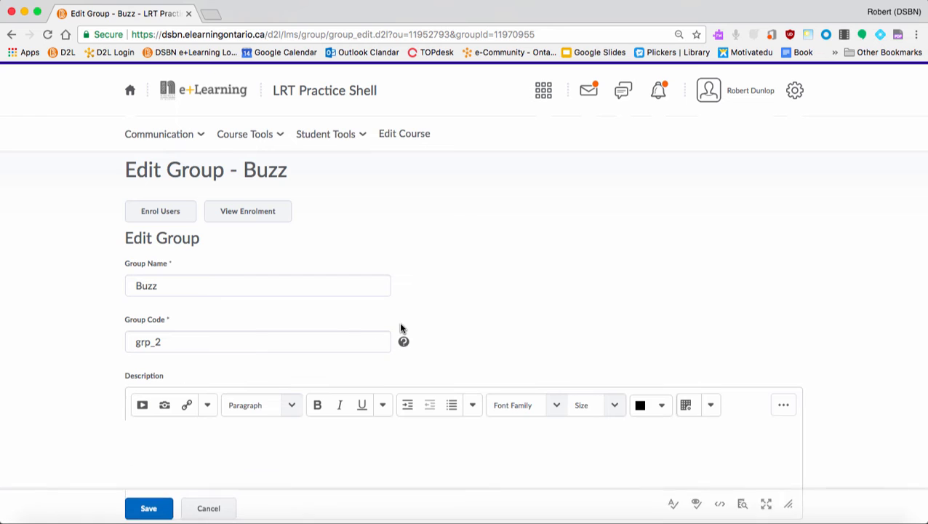
click(175, 220)
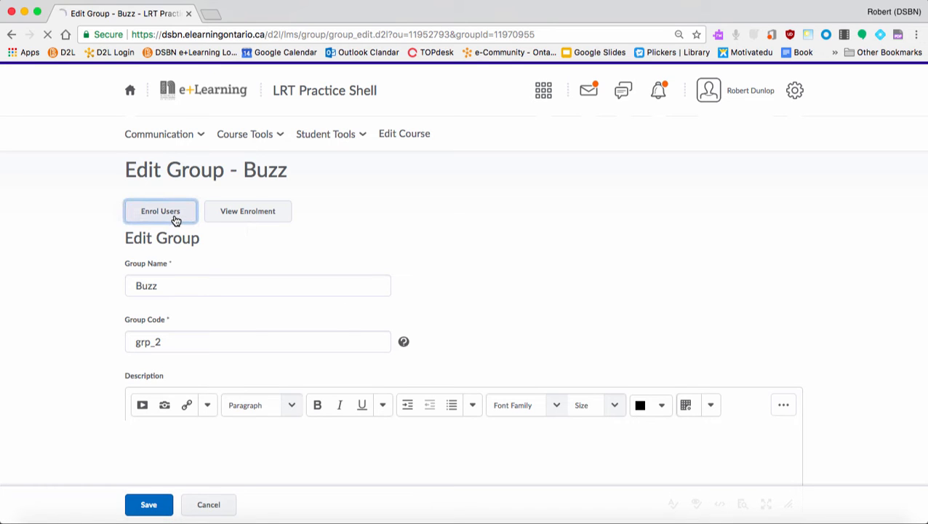
scroll(226, 295, down, 5)
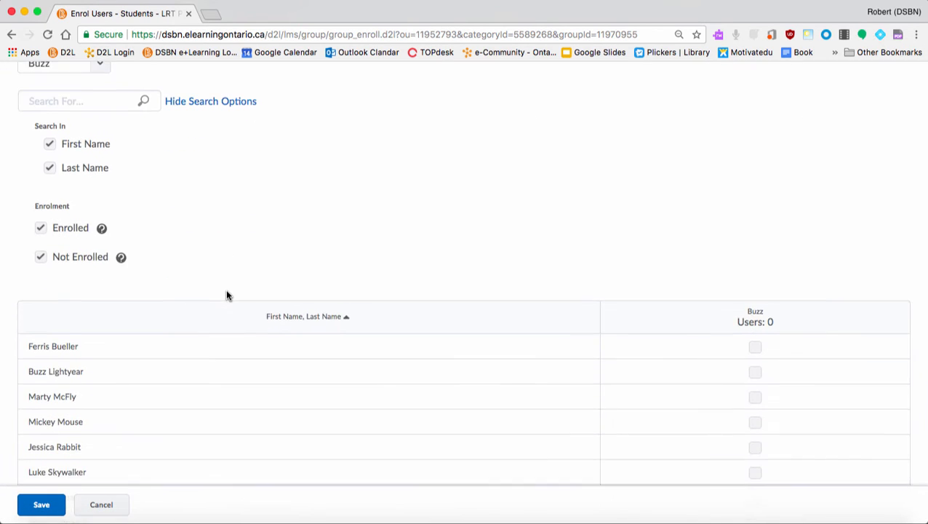
click(755, 361)
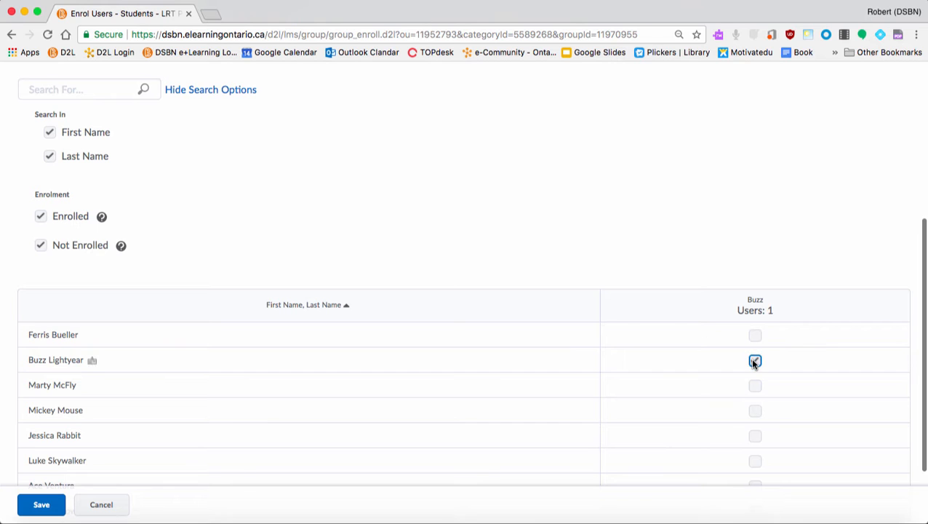
click(40, 507)
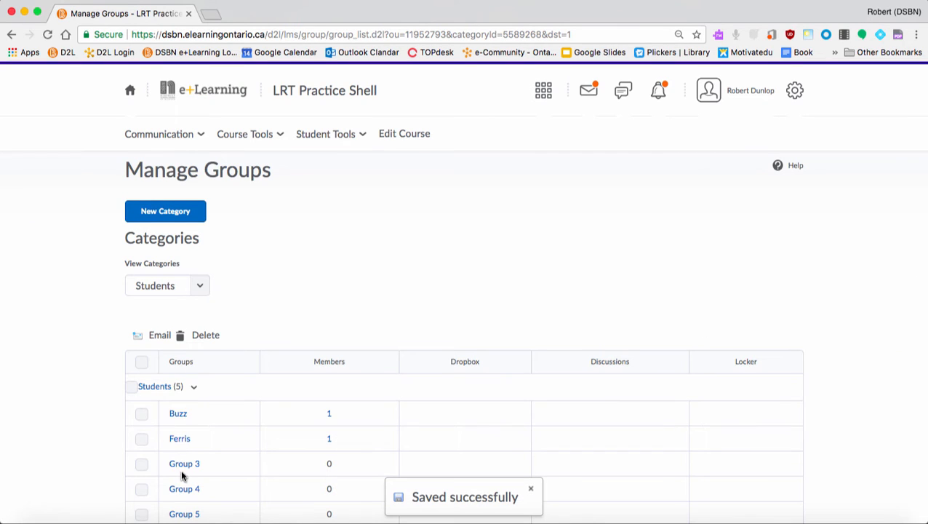
Step: Rename Group 3 in the Students category as Group 1 and save the group
click(181, 467)
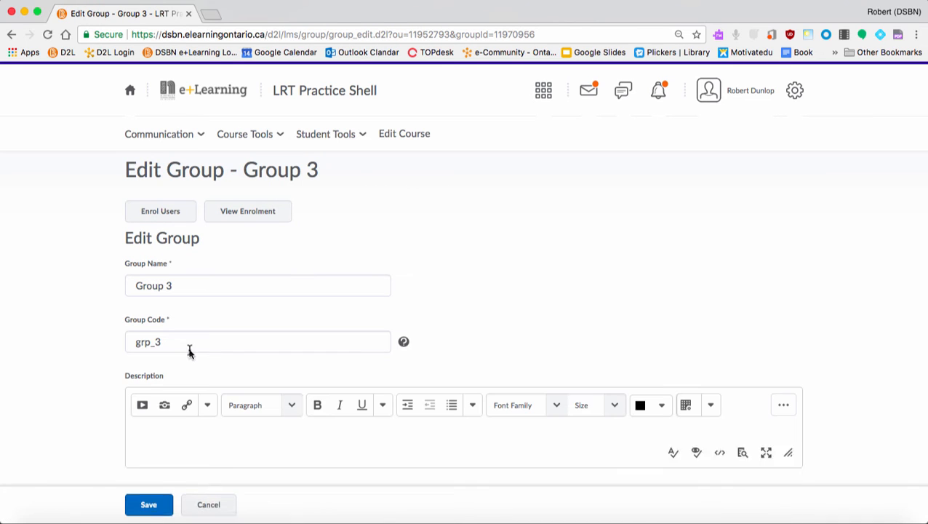
click(188, 349)
drag(191, 286, 74, 275)
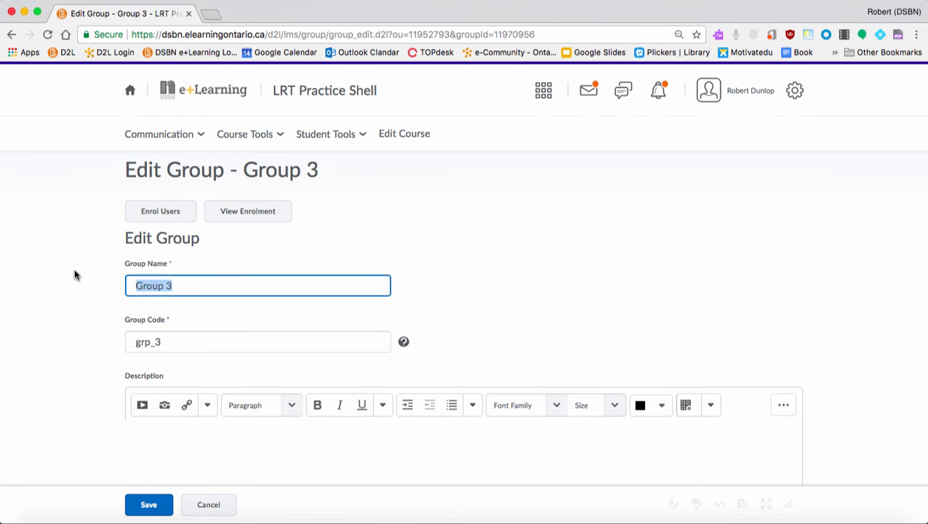
text(Grou)
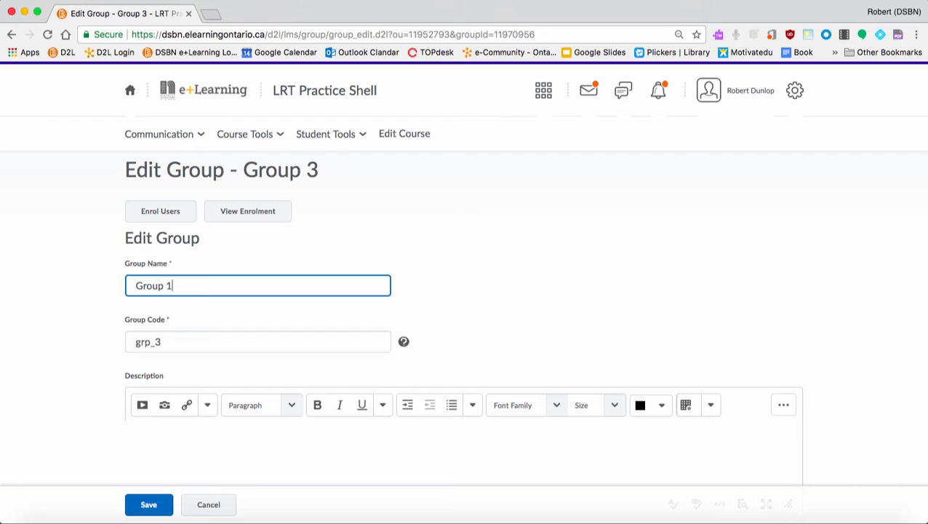
click(140, 504)
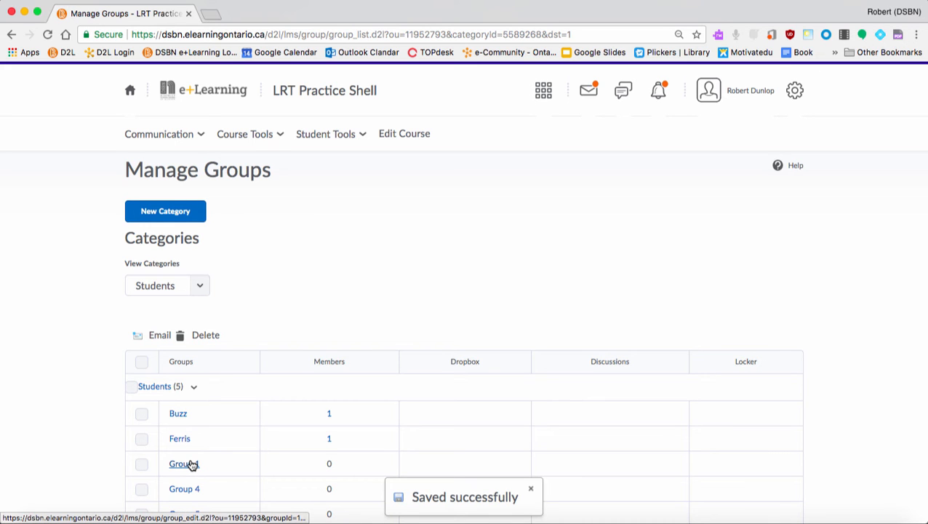
Step: Enrol the four students listed third through sixth in Group 1 of the Students category and save the enrolment
scroll(193, 466, down, 1)
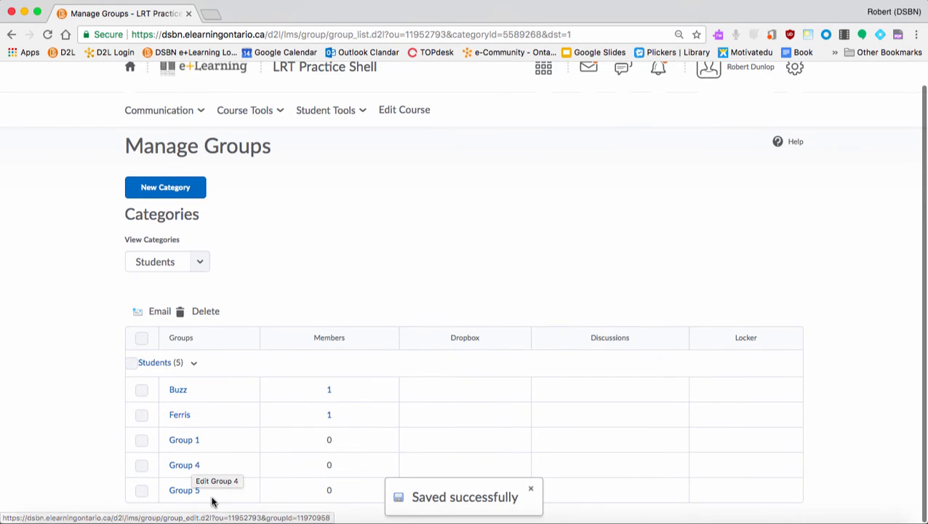
click(182, 439)
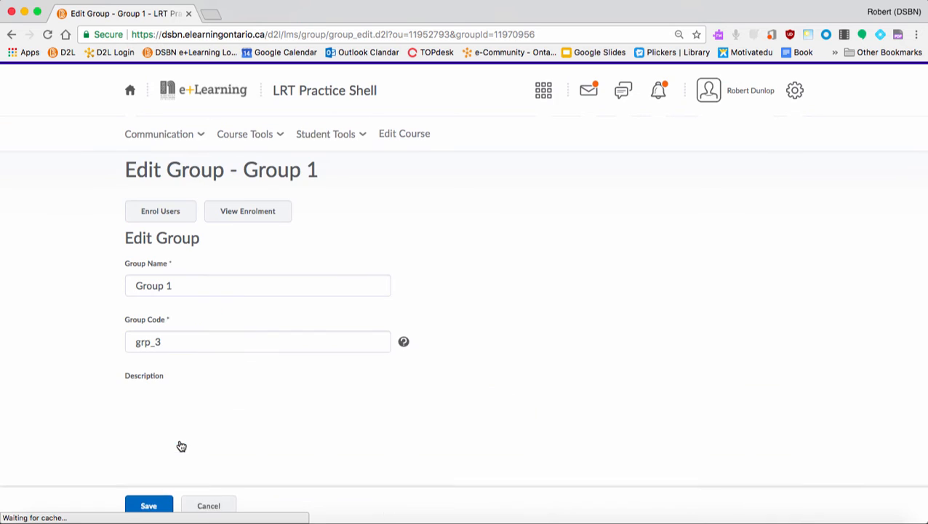
click(170, 211)
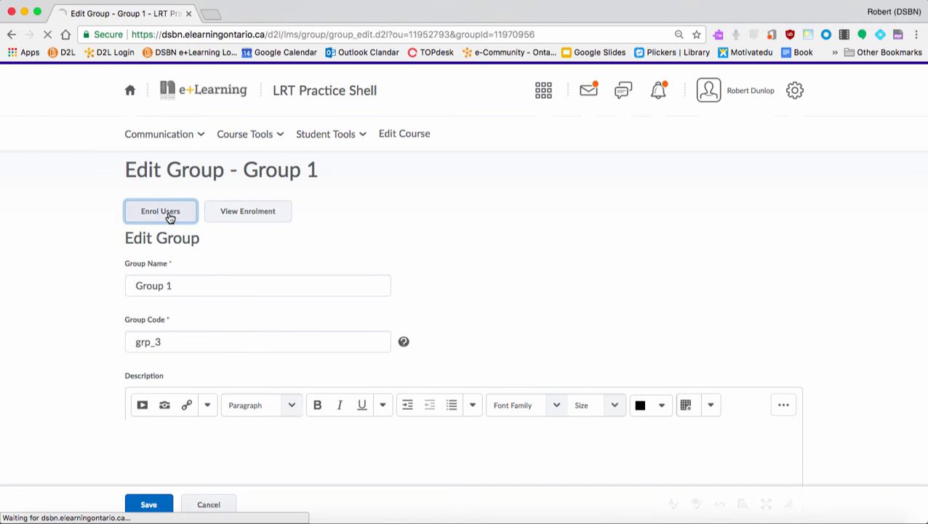
scroll(399, 343, down, 1)
scroll(399, 343, down, 5)
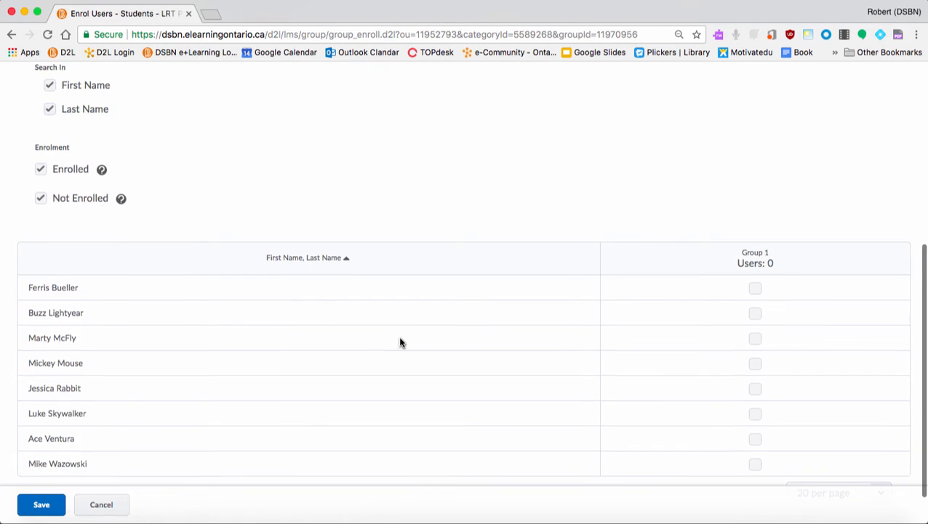
click(755, 320)
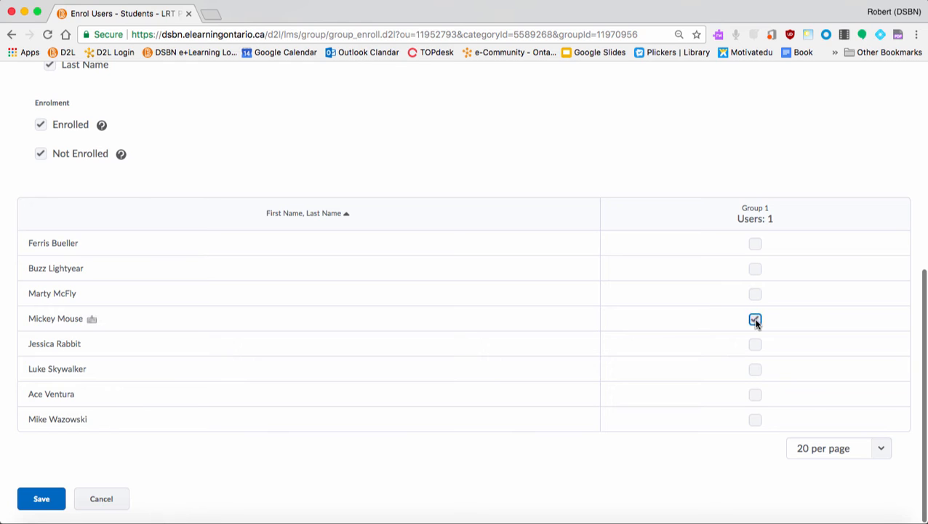
click(755, 295)
click(755, 345)
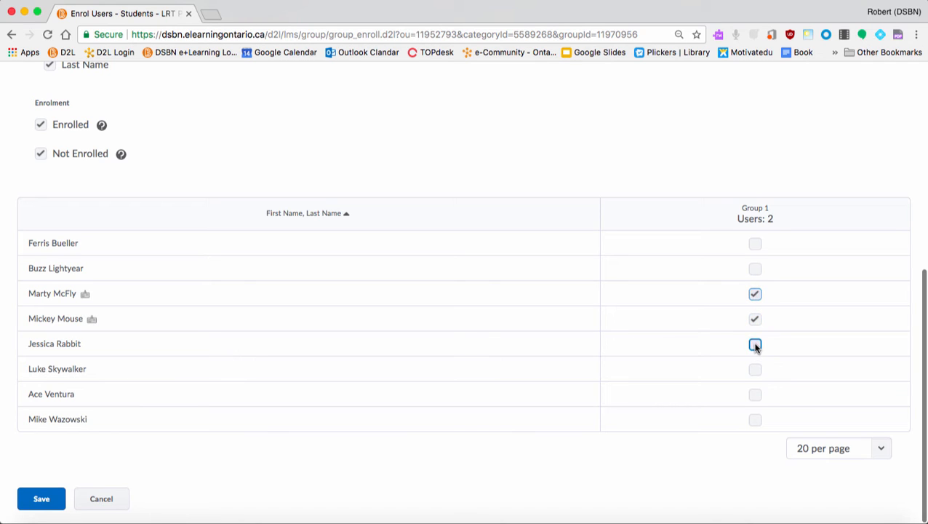
click(756, 369)
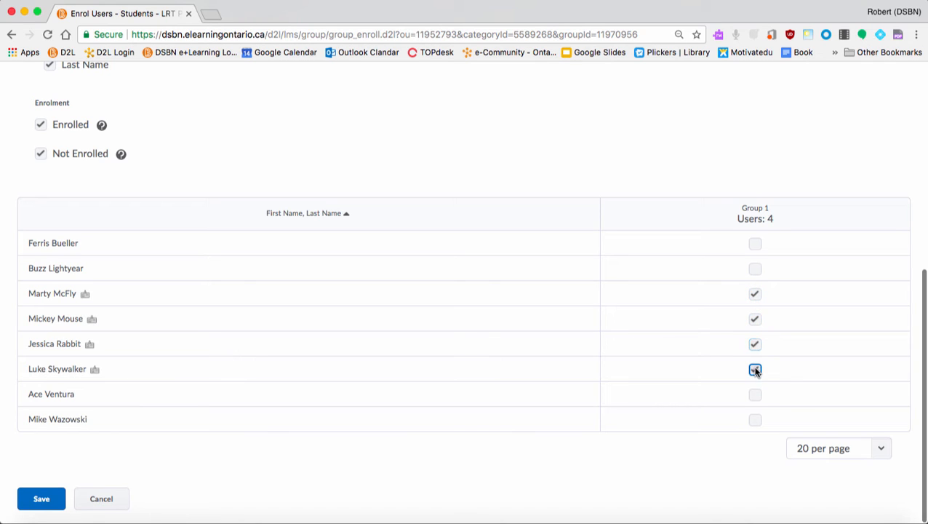
click(42, 501)
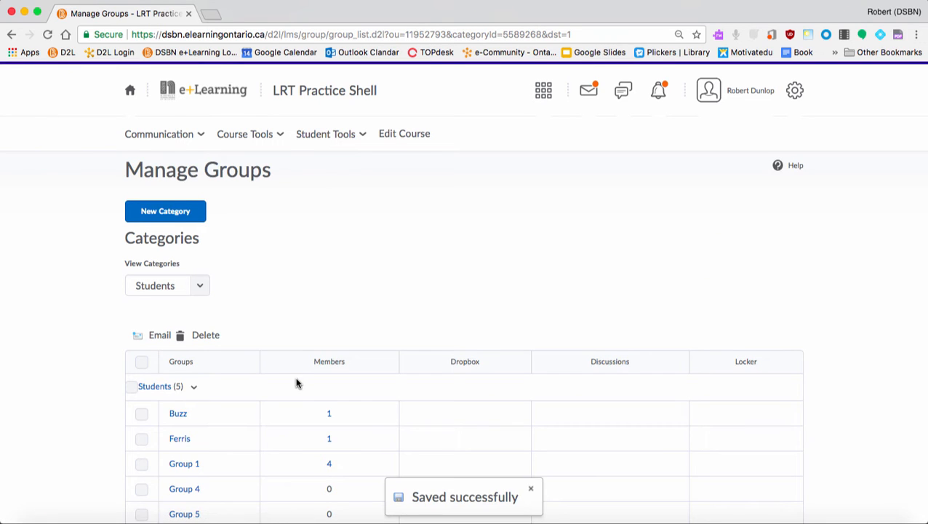
Step: Return to the LRT Practice Shell course homepage and start a new news item
scroll(296, 375, down, 1)
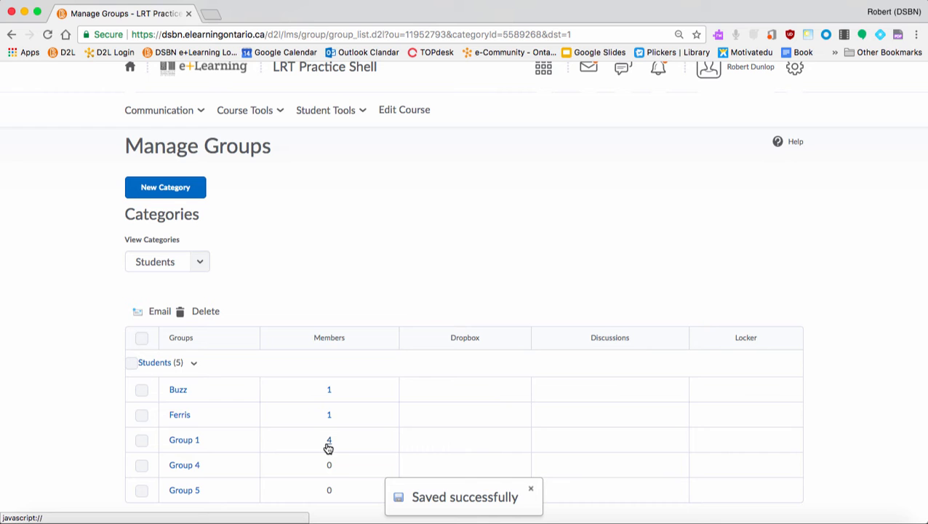
scroll(339, 214, up, 1)
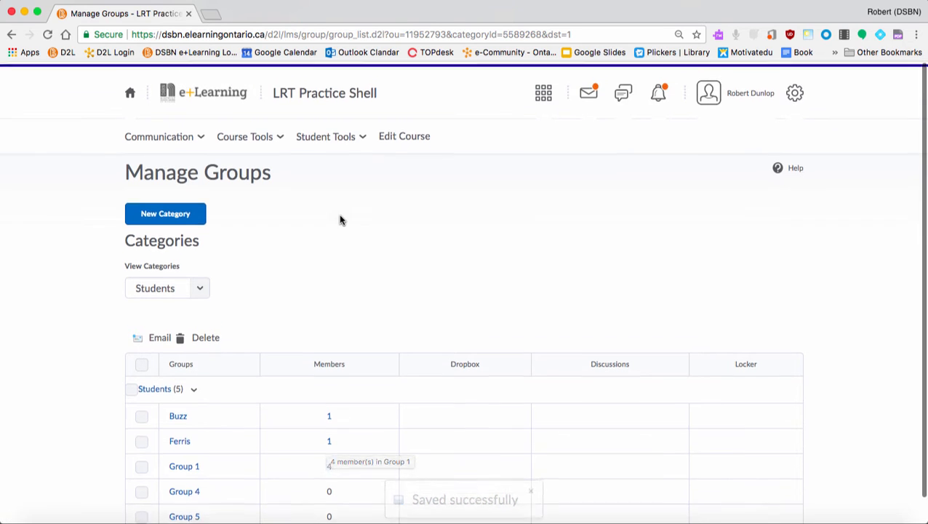
click(322, 94)
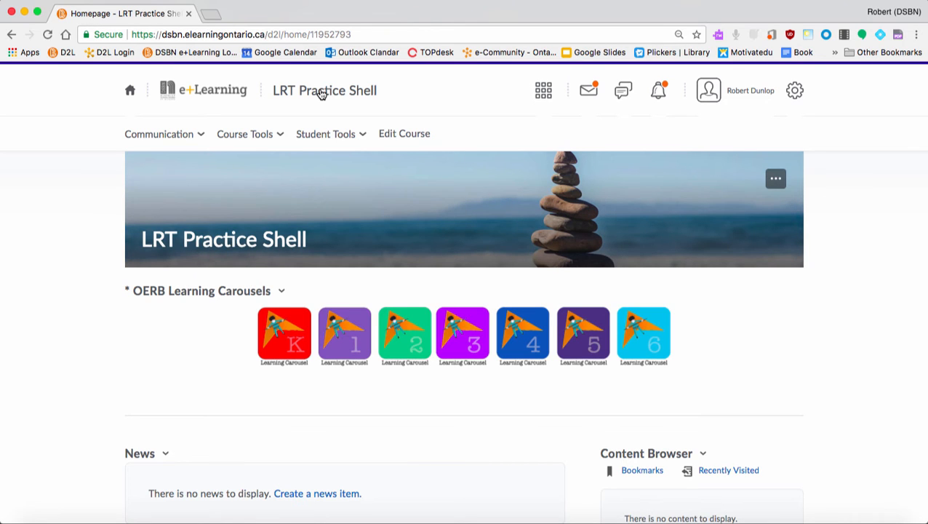
scroll(285, 182, down, 4)
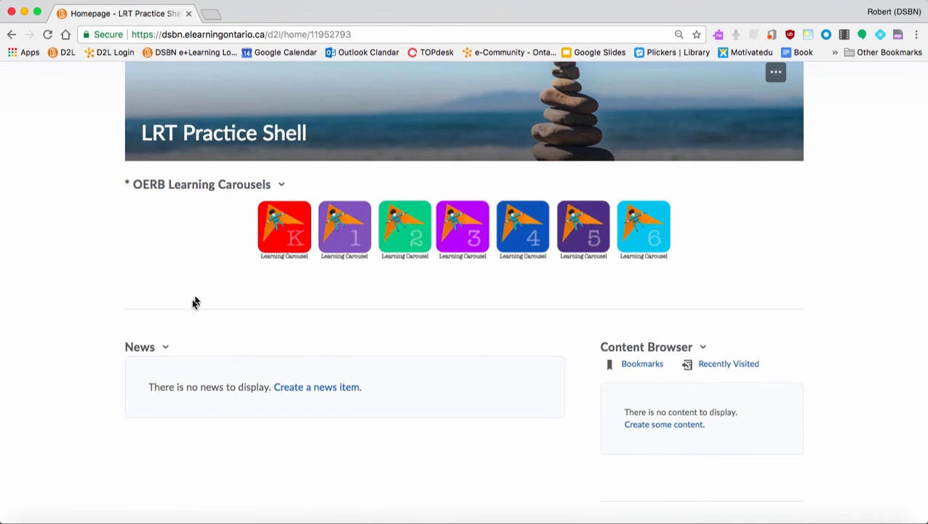
click(166, 348)
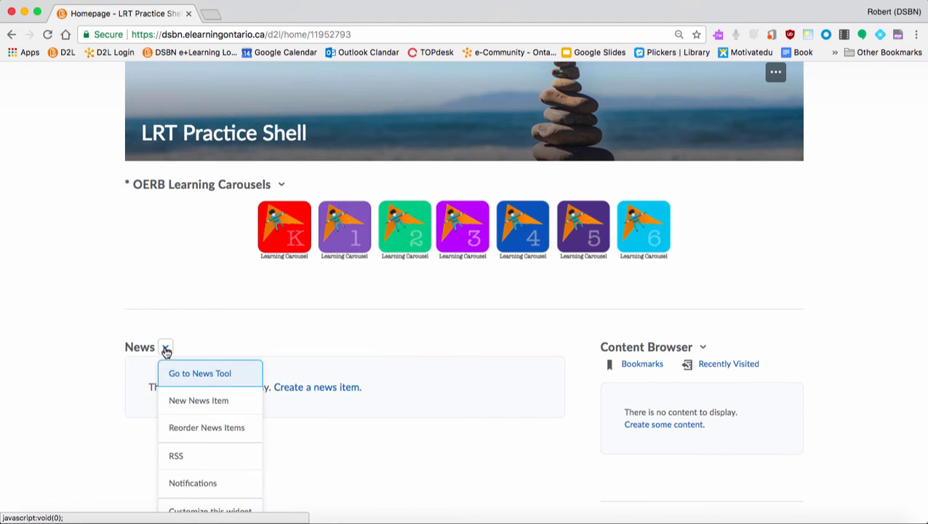
click(182, 399)
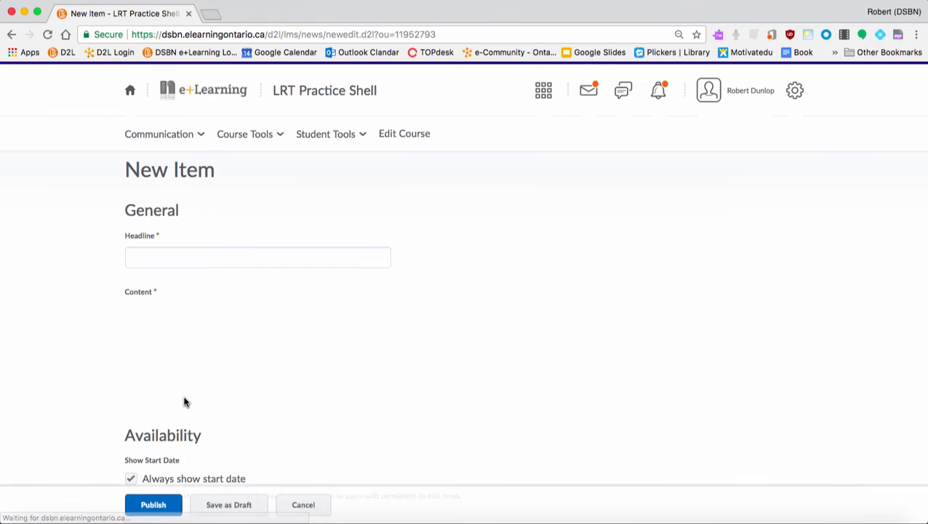
Step: Enter "test" as both the headline and the content of the news item
click(168, 253)
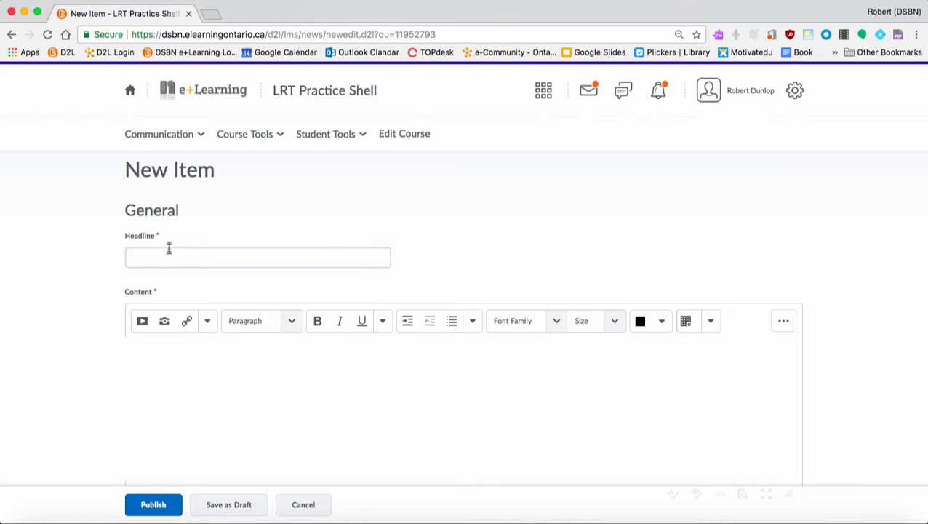
text(test)
click(156, 352)
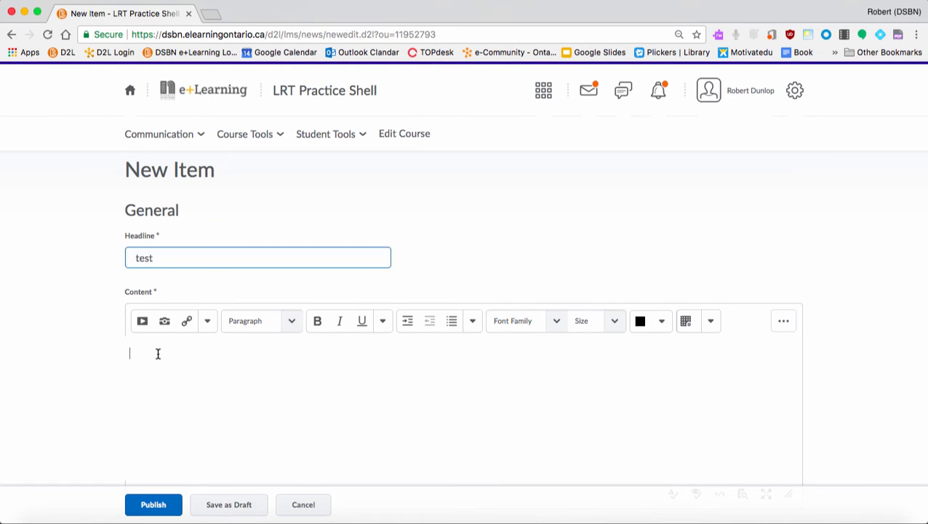
text(test)
Step: Create and attach a Group Enrolment release condition for the Buzz group to the news item
scroll(188, 404, down, 10)
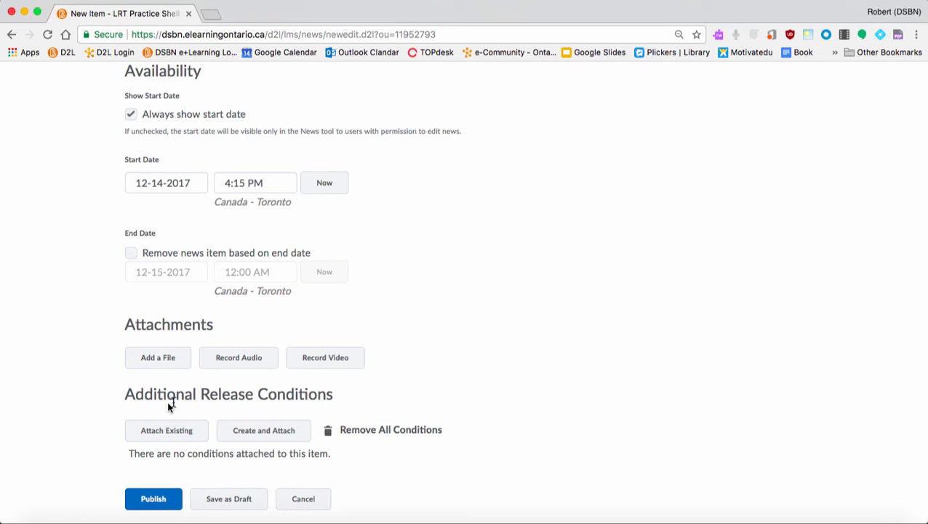
click(267, 431)
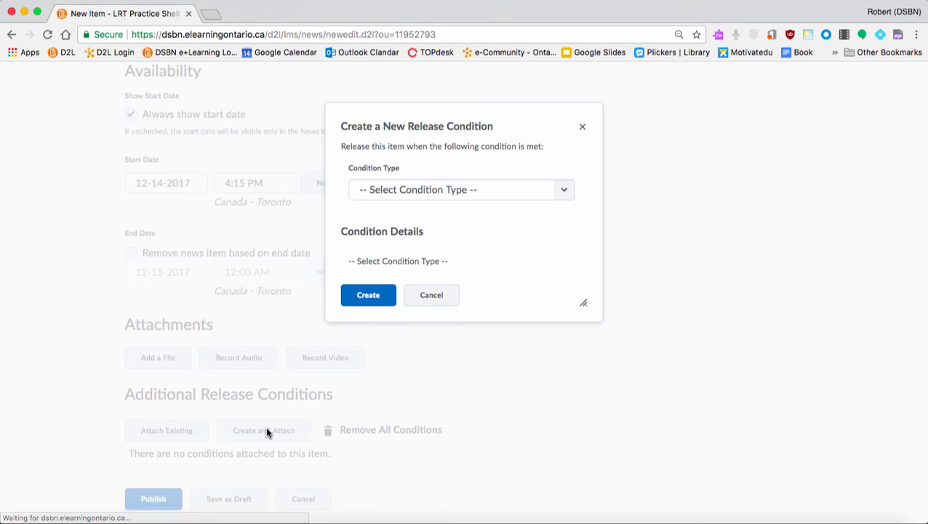
click(453, 190)
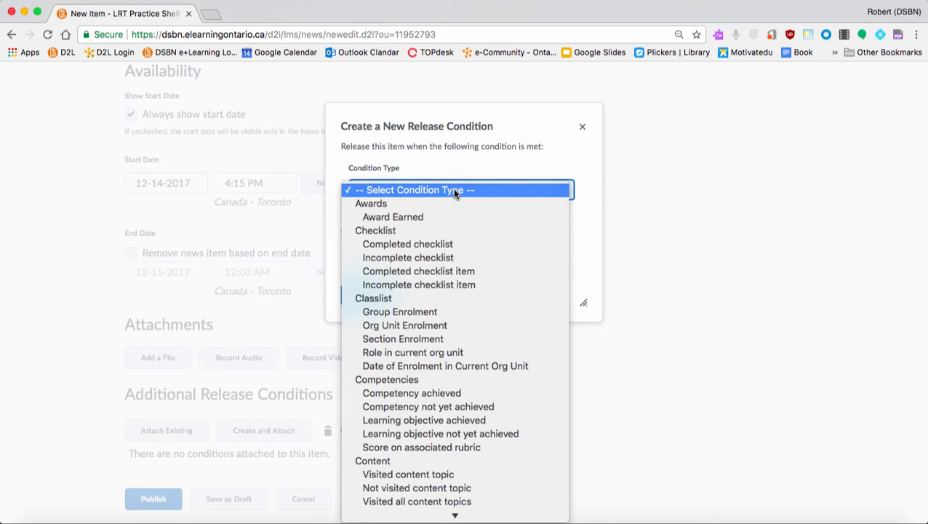
click(400, 309)
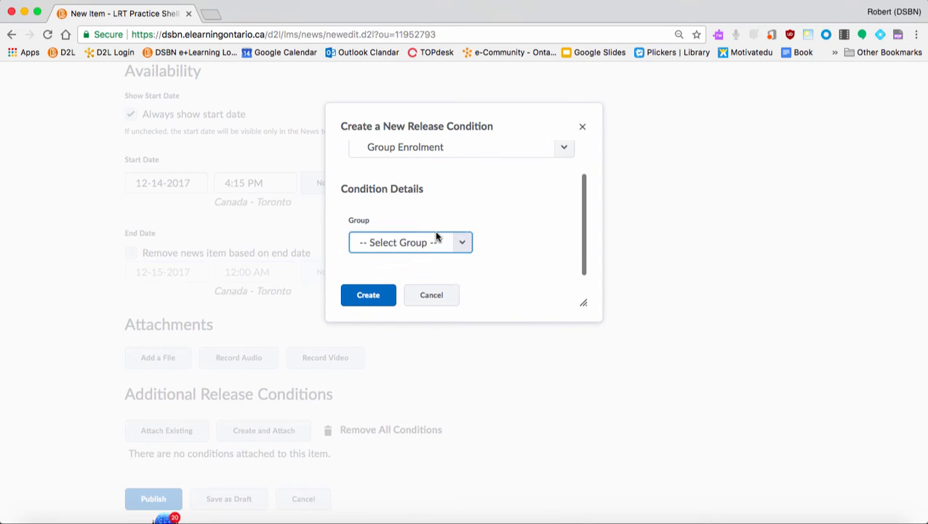
click(435, 240)
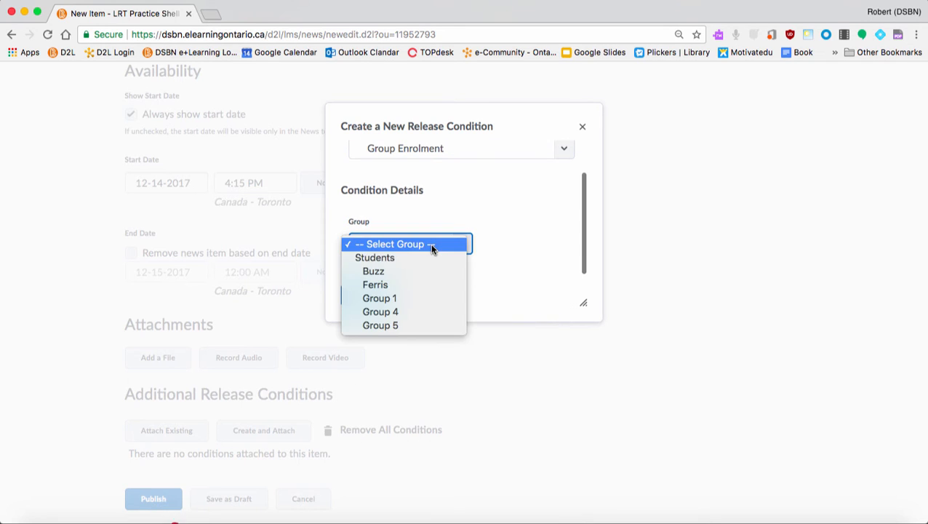
click(405, 272)
click(367, 296)
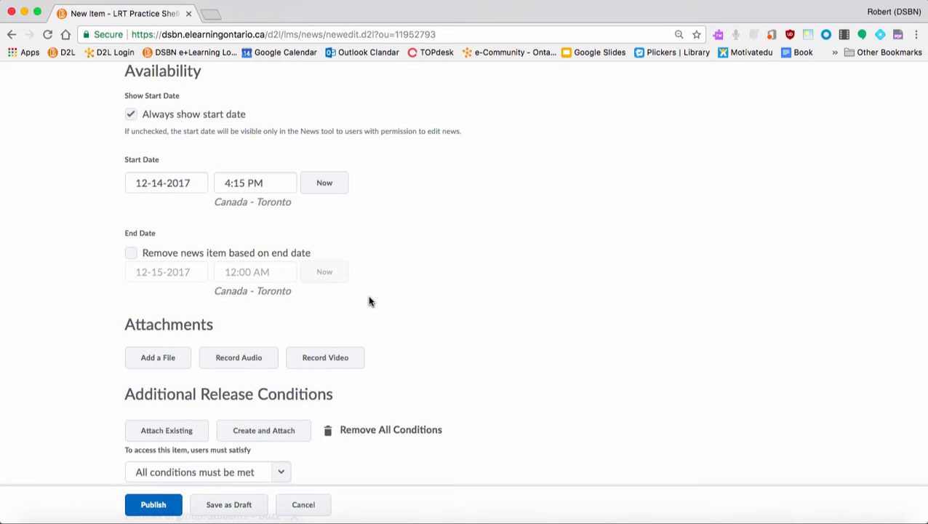
Step: Create and attach a second Group Enrolment release condition, for the Ferris group
scroll(369, 302, down, 2)
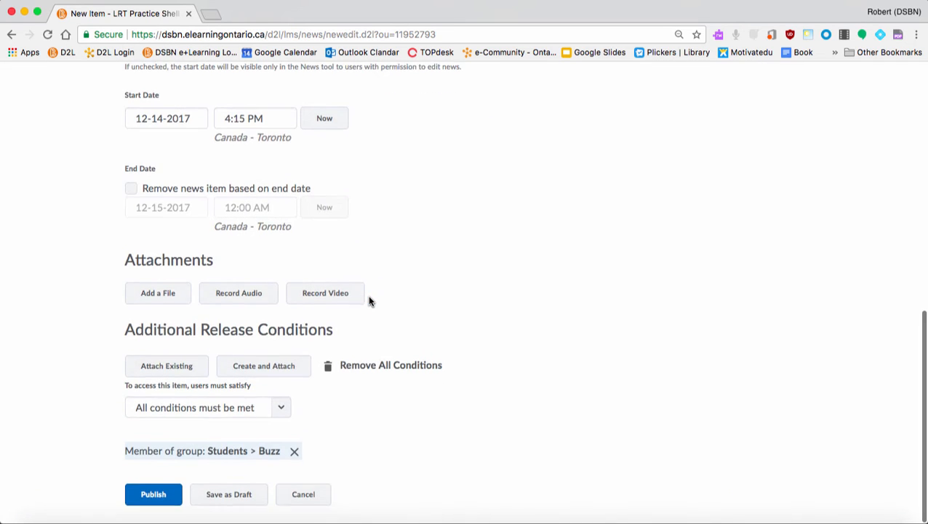
click(249, 375)
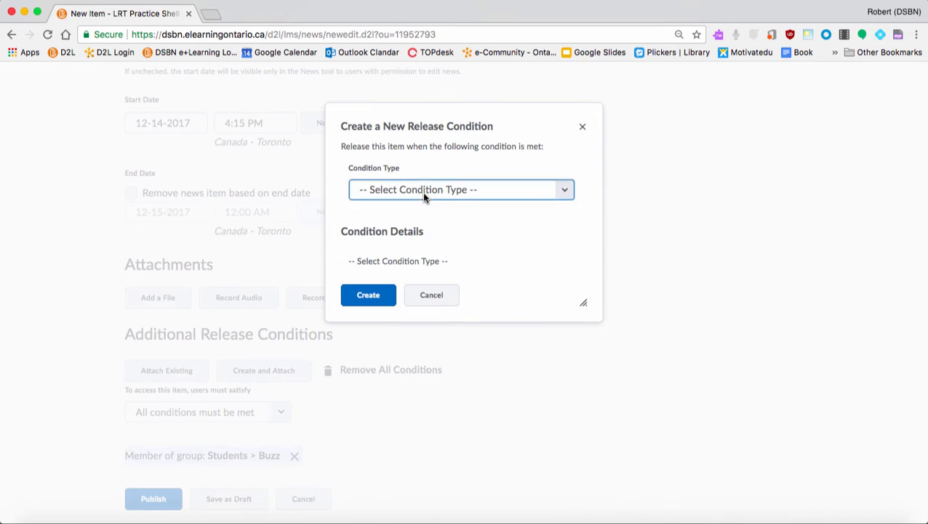
click(425, 195)
click(411, 311)
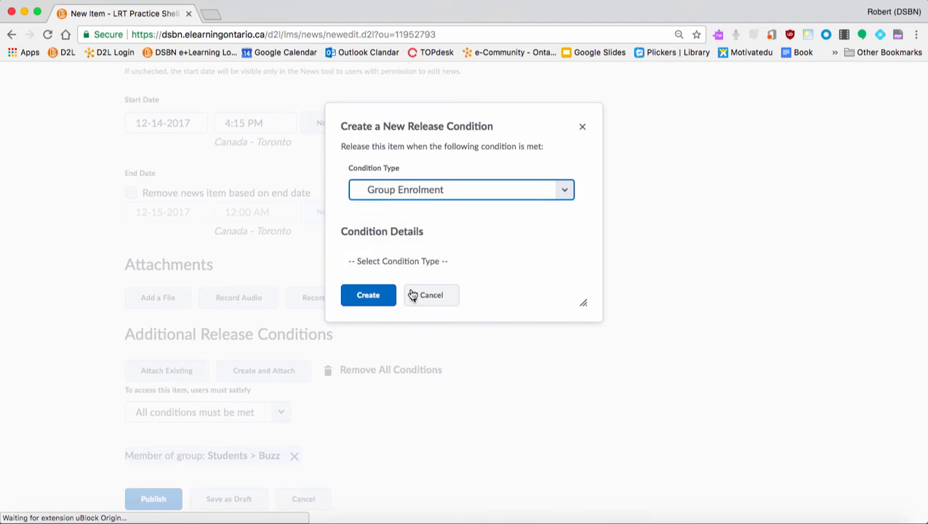
scroll(441, 255, down, 1)
click(442, 244)
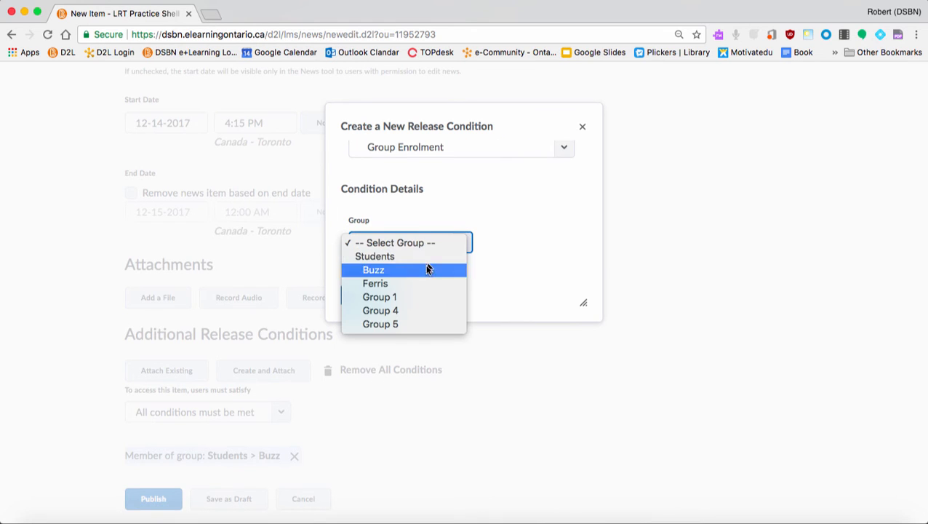
click(416, 285)
click(378, 294)
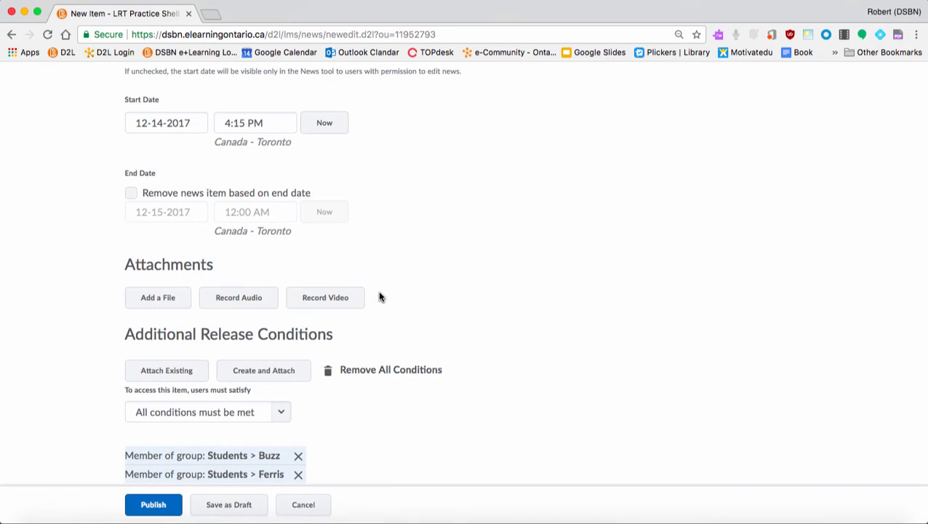
Step: Create and attach a third Group Enrolment release condition, for Group 1
scroll(338, 386, down, 1)
click(275, 359)
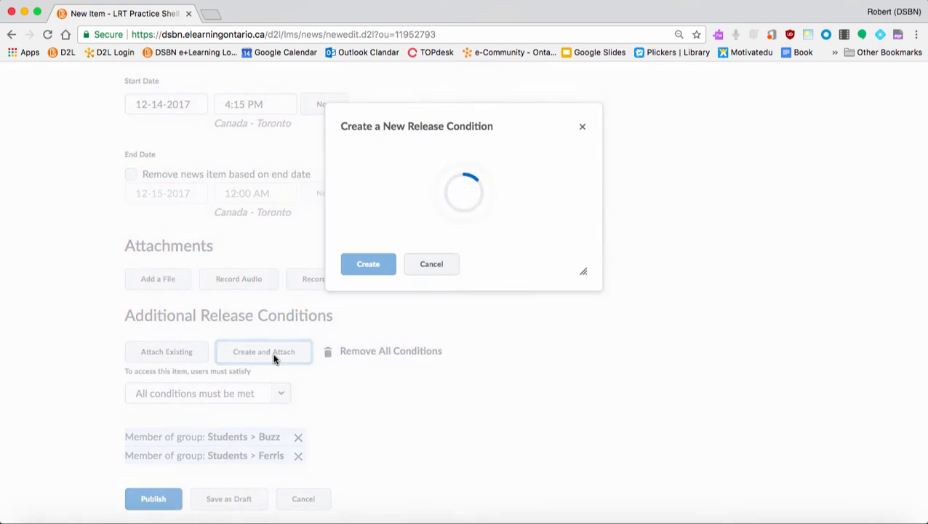
click(418, 190)
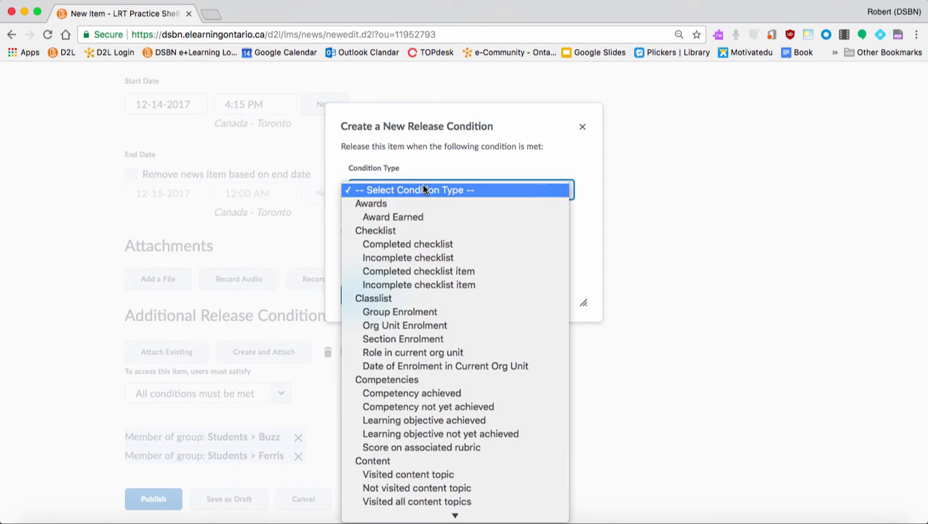
click(402, 311)
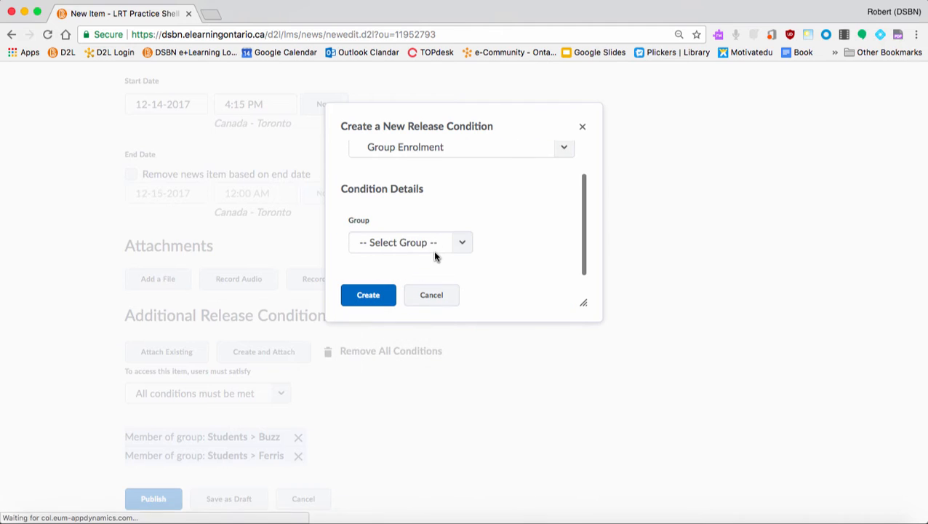
click(437, 248)
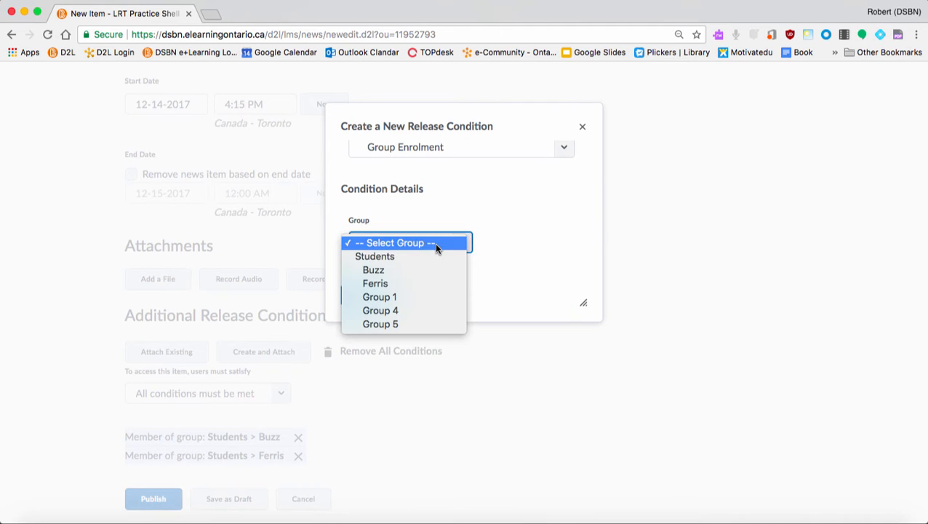
click(401, 297)
click(368, 295)
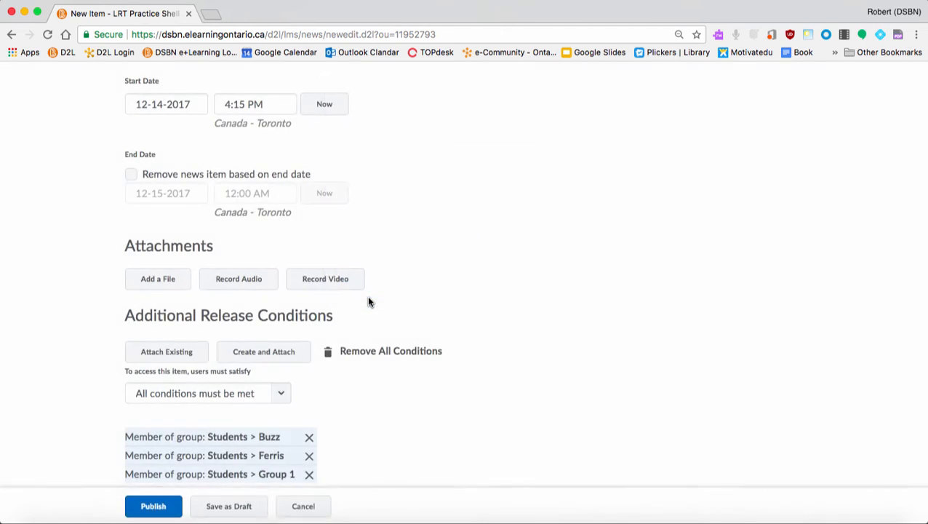
Step: Examine the options for how users must satisfy the attached release conditions
scroll(365, 440, down, 1)
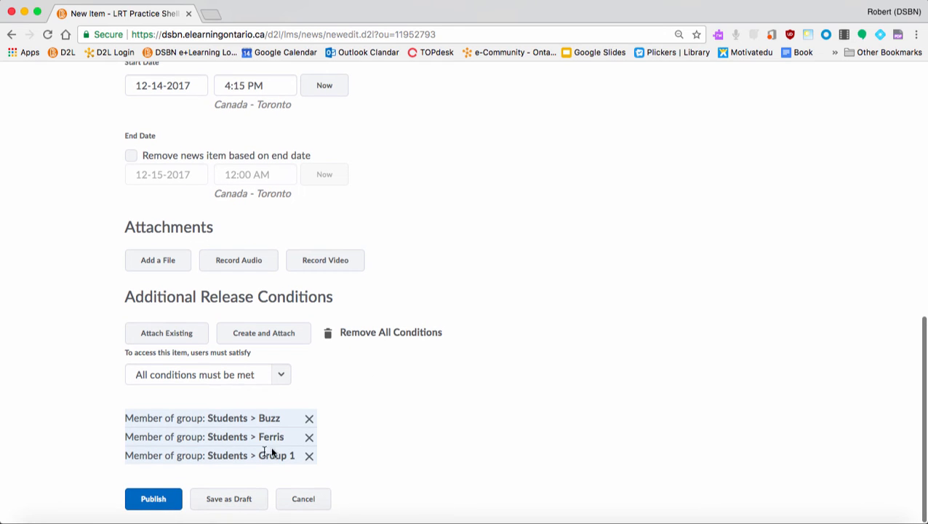
click(144, 379)
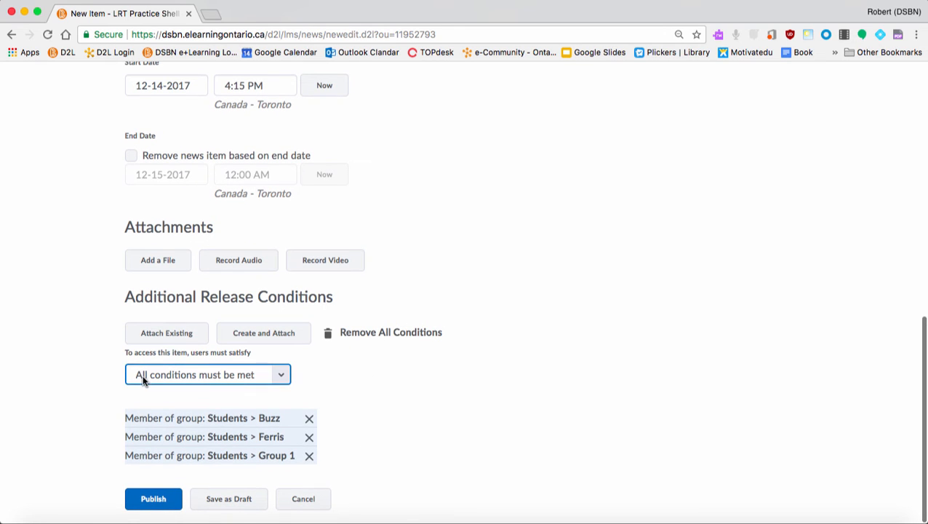
click(242, 390)
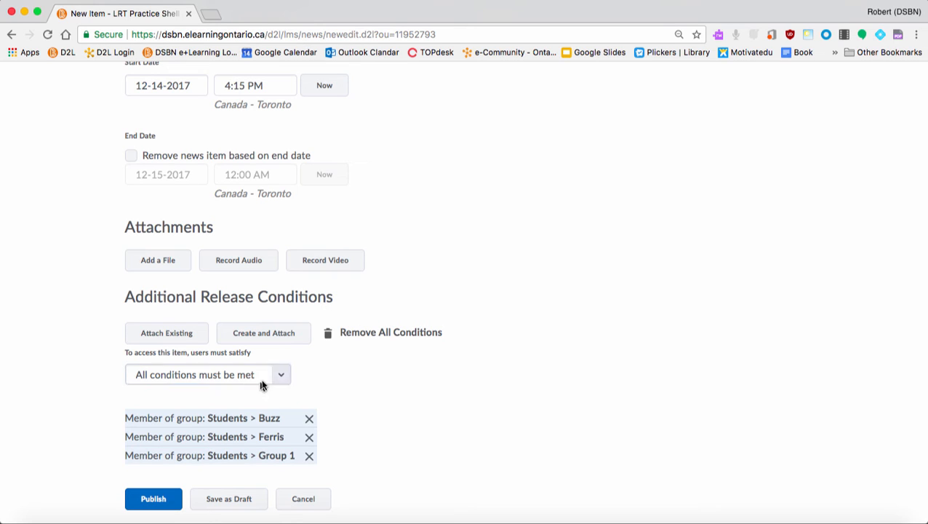
Step: Set the news item's release conditions to "Any condition must be met" and publish it
click(278, 373)
click(261, 388)
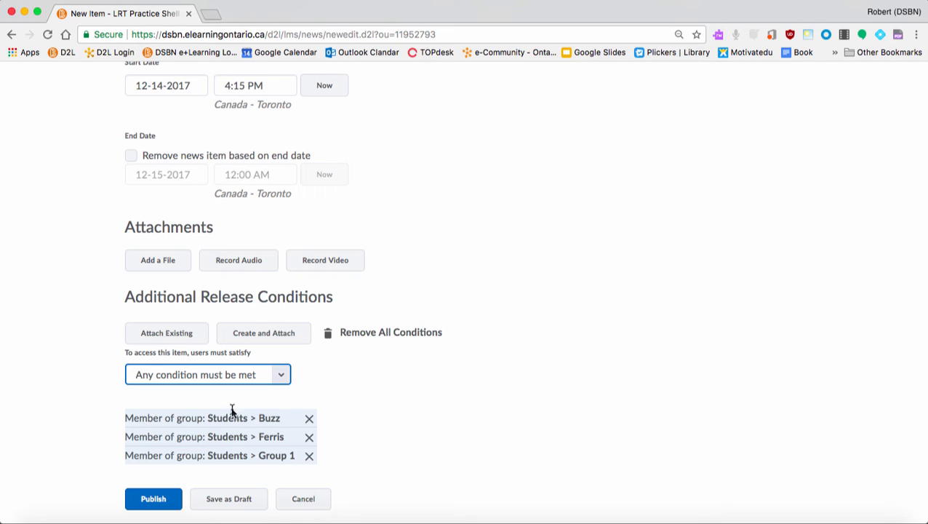
click(154, 499)
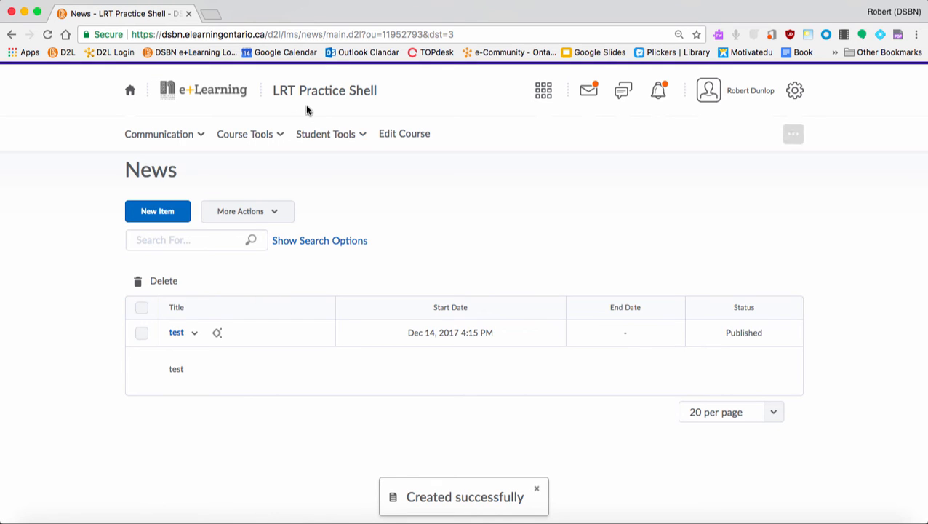
Step: Delete the "test" news item from the course homepage and confirm its removal
click(309, 98)
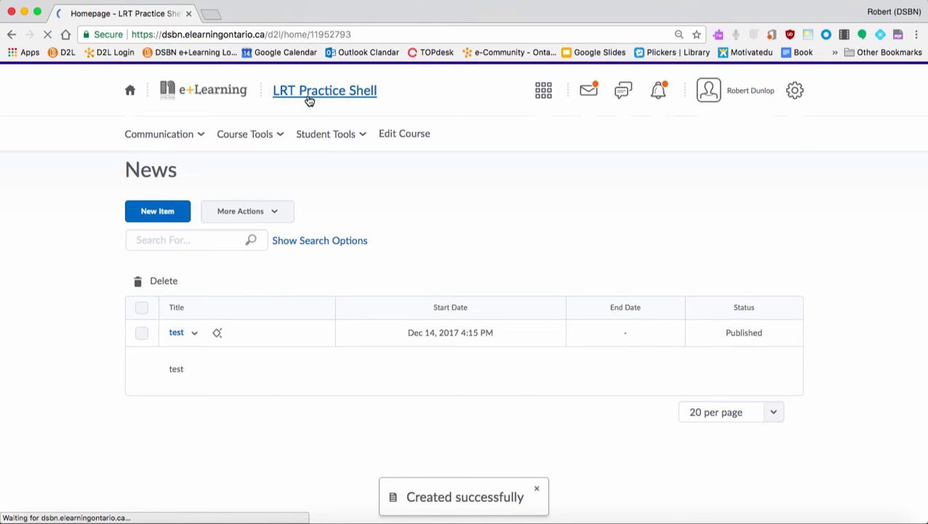
scroll(231, 330, down, 3)
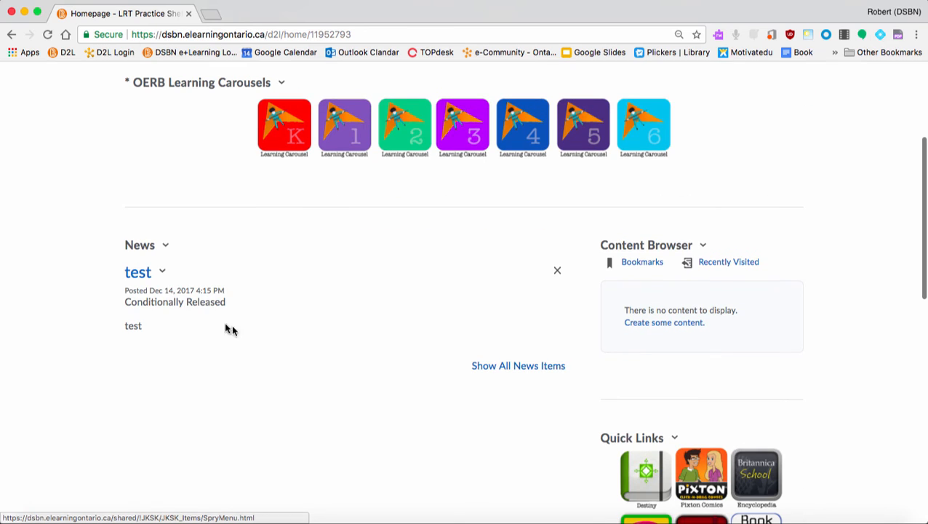
click(163, 271)
click(178, 352)
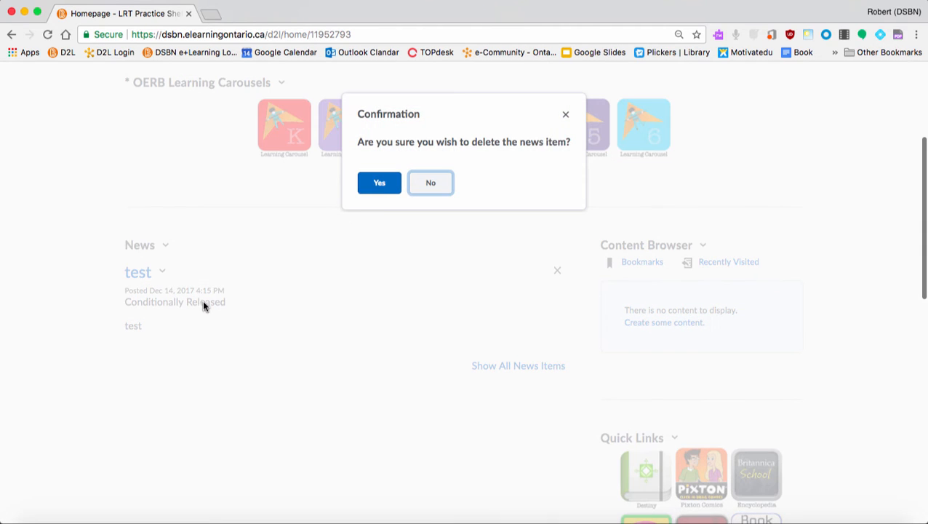
click(378, 182)
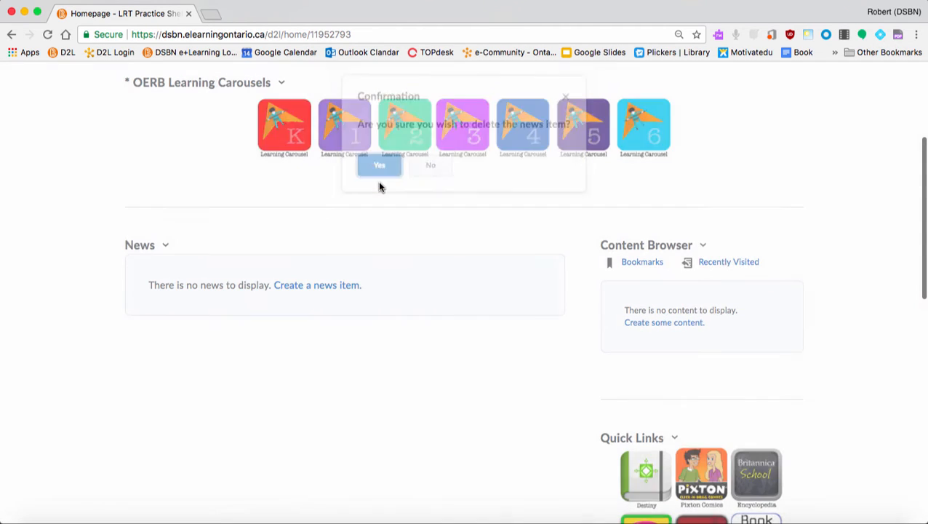
Step: Create a new news item with the headline "Post" and the body text "content"
click(165, 248)
click(176, 304)
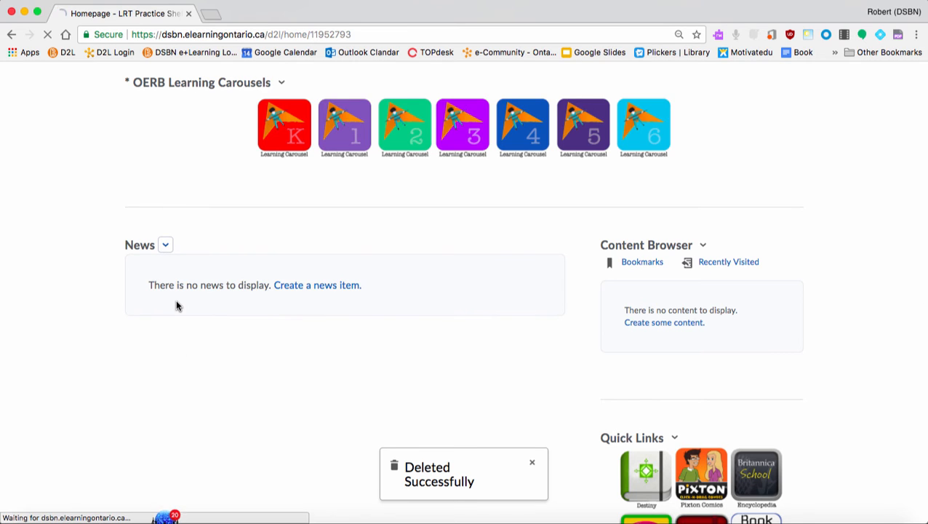
click(161, 259)
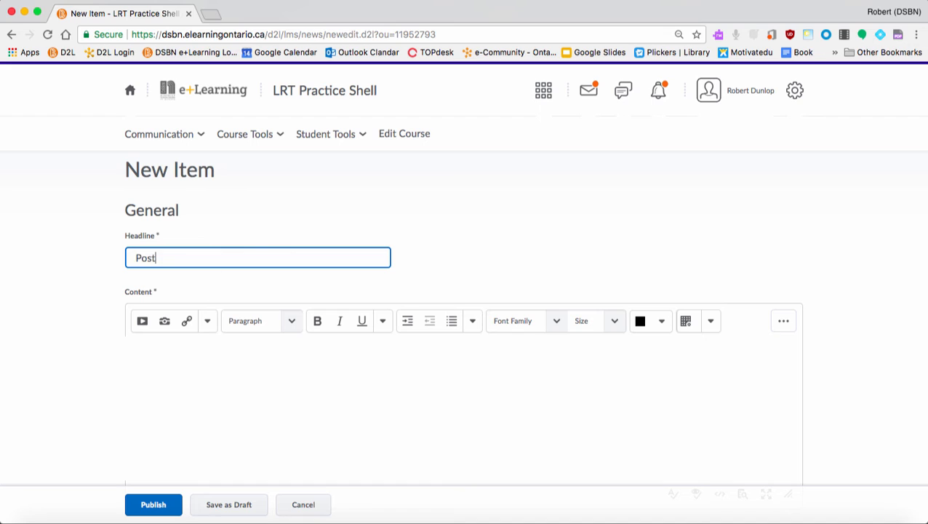
click(141, 376)
text(content)
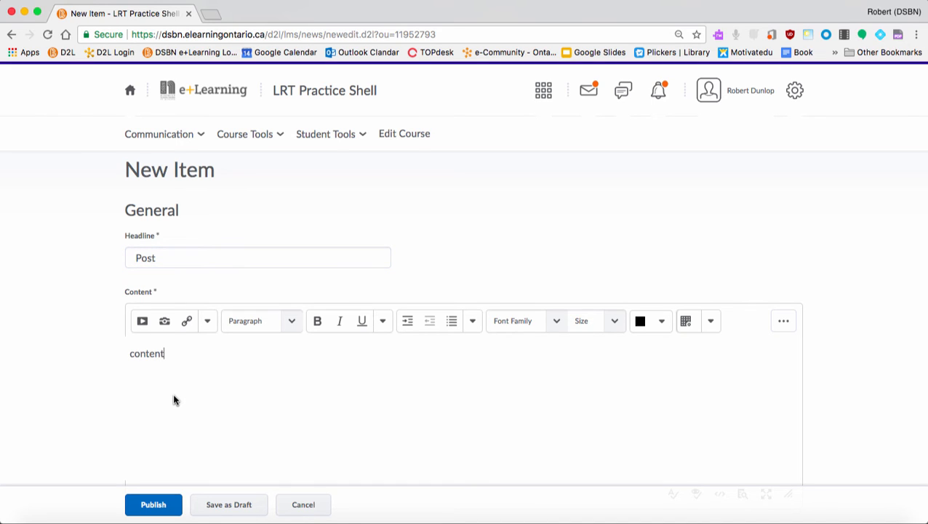
Step: Attach the existing release condition for the Ferris group to the news item and publish it
scroll(174, 400, down, 10)
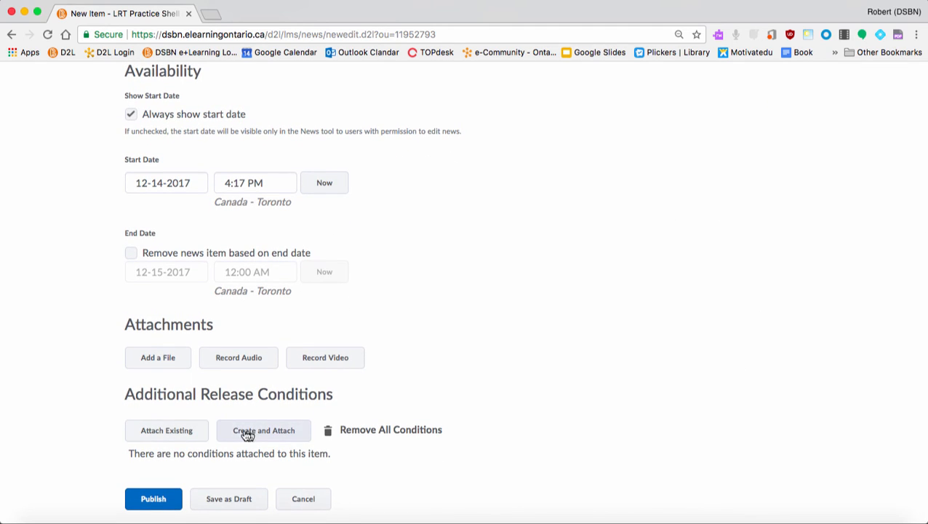
click(188, 432)
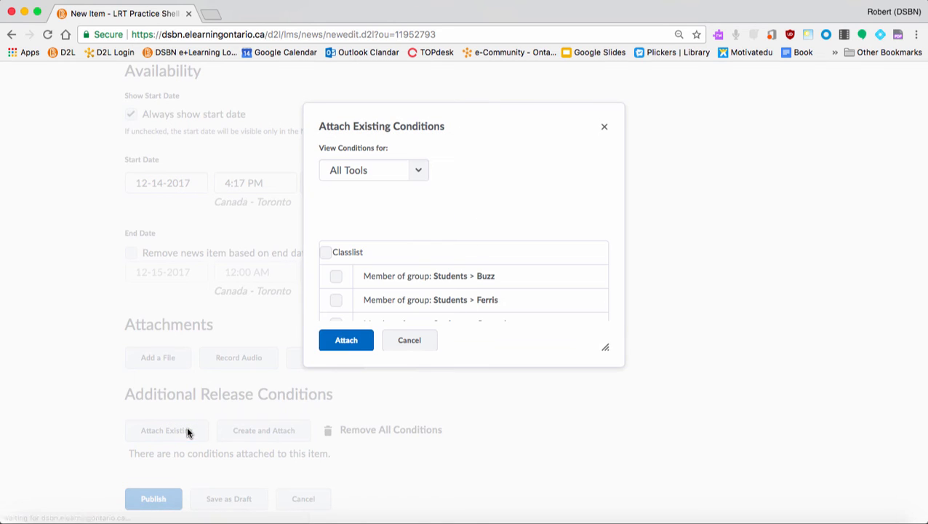
scroll(410, 267, down, 2)
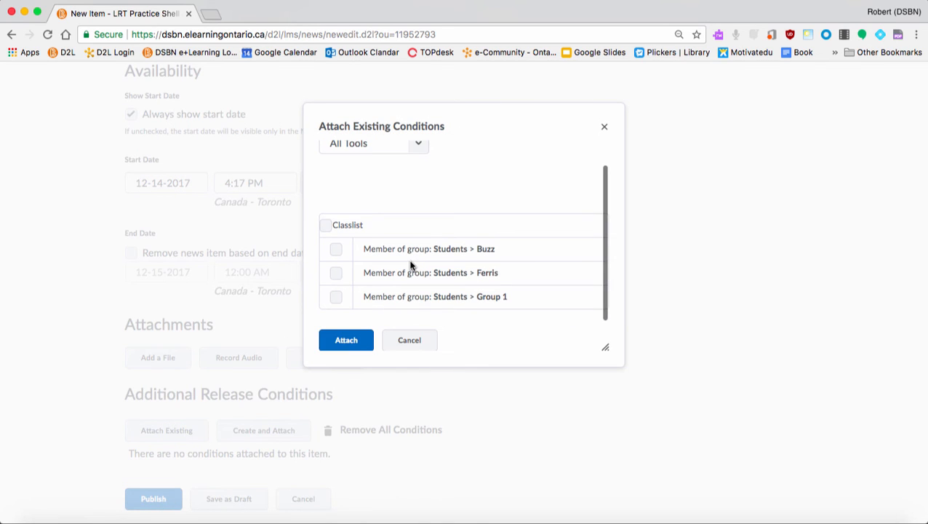
click(335, 273)
click(345, 340)
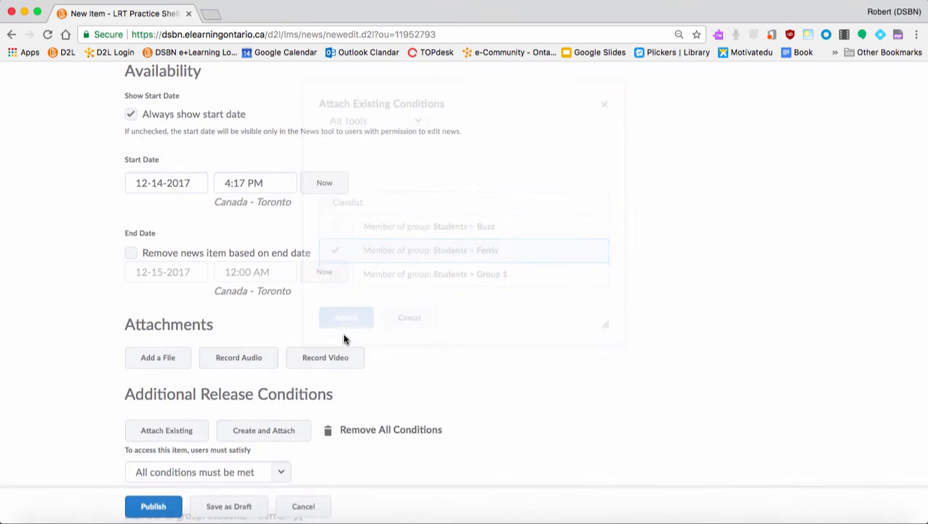
scroll(327, 352, down, 3)
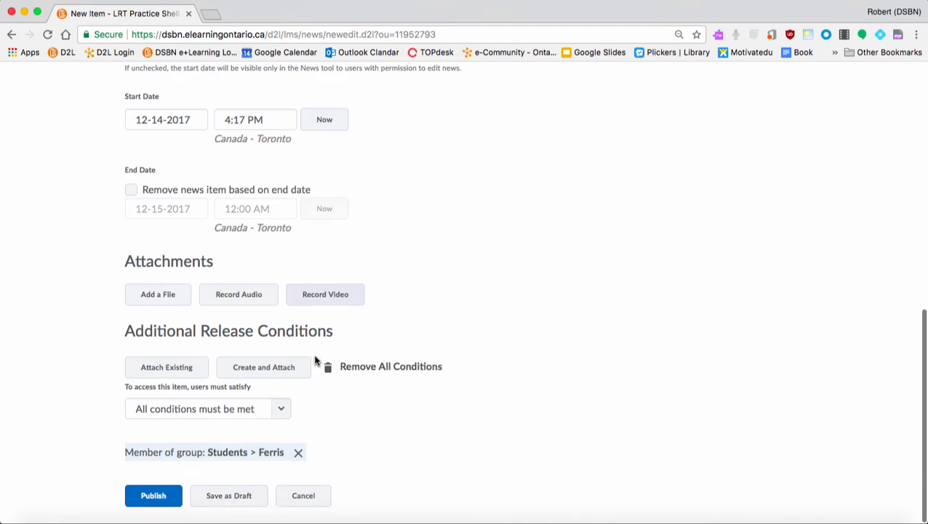
click(150, 499)
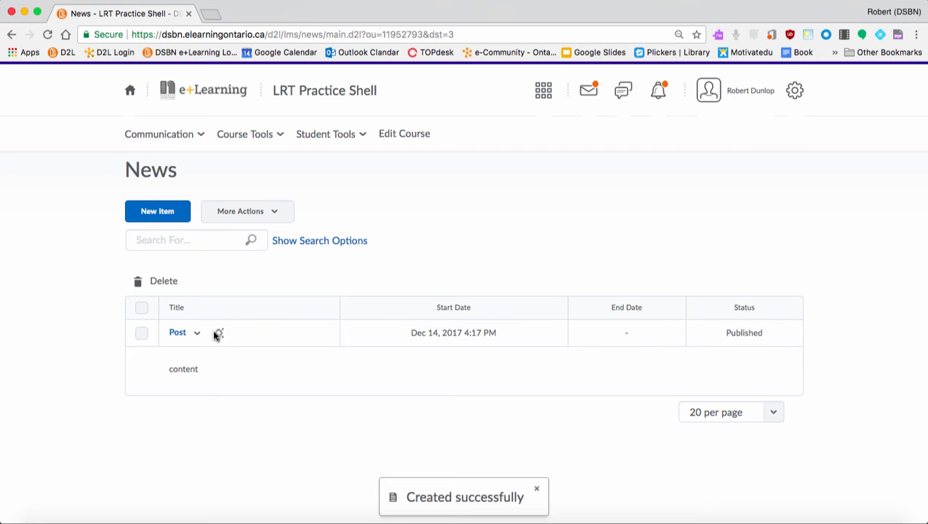
Step: View the published post on the course homepage, and impersonate the student from the Buzz group via the Classlist
click(298, 92)
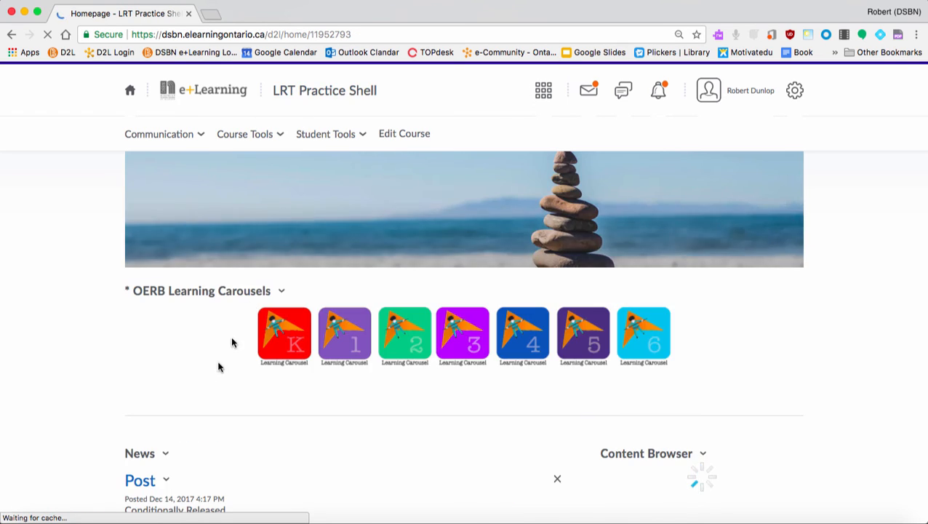
scroll(182, 415, down, 1)
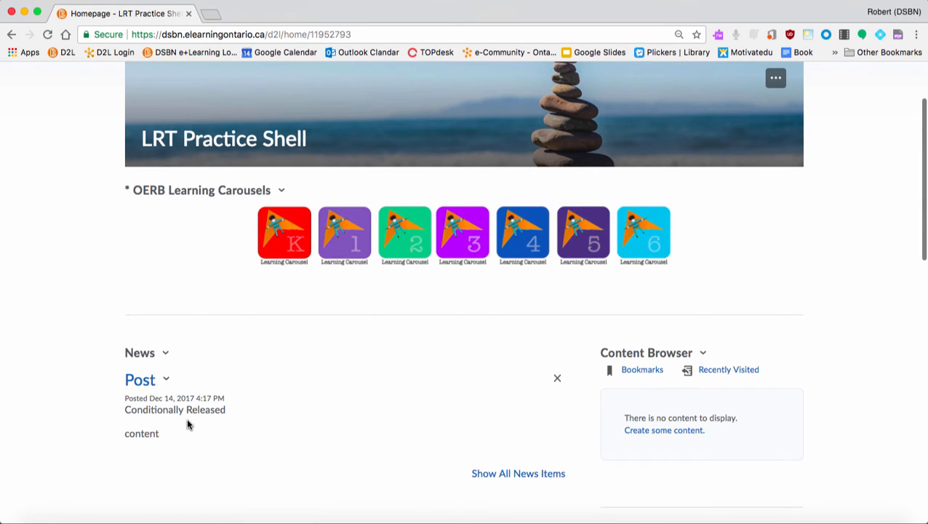
scroll(193, 445, down, 2)
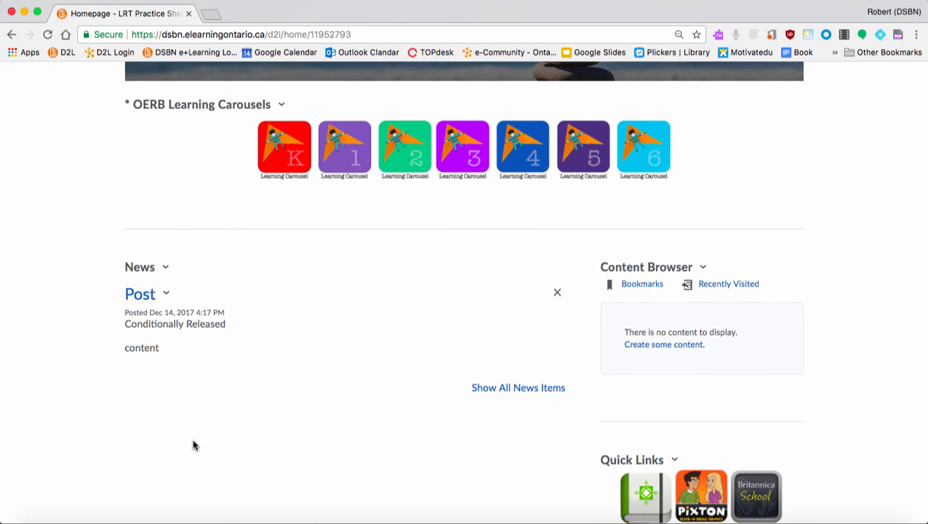
scroll(194, 445, up, 5)
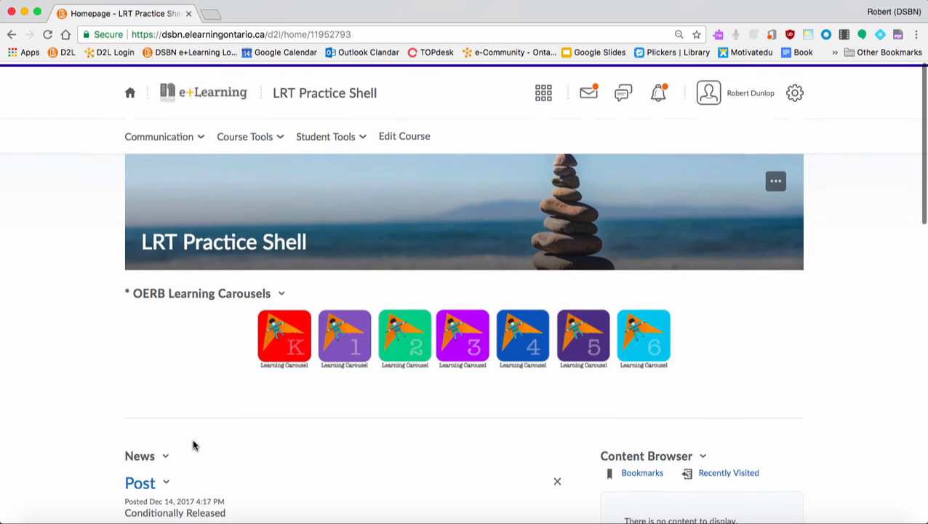
click(198, 135)
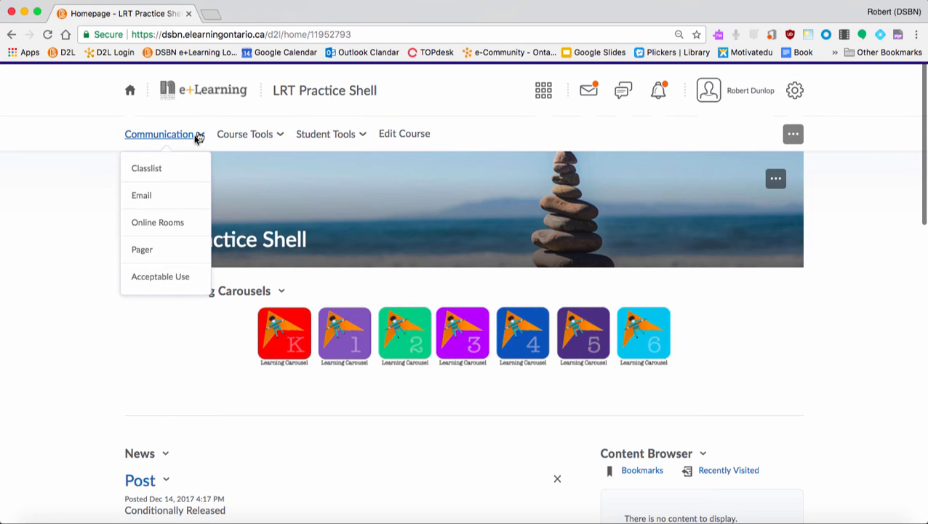
click(153, 179)
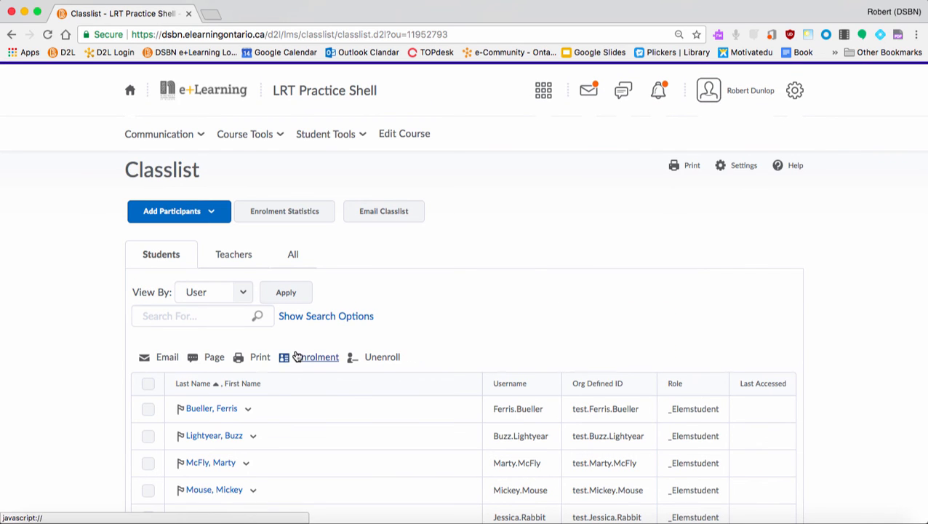
click(254, 437)
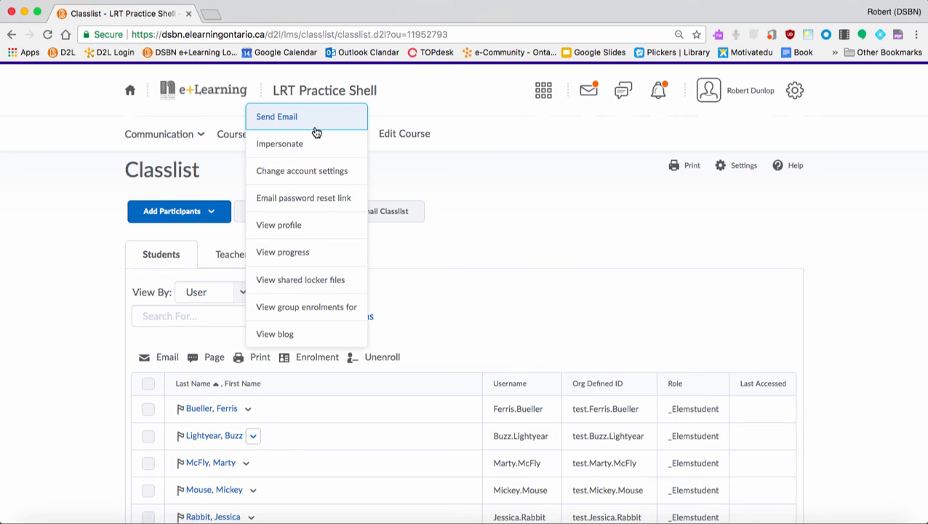
click(292, 146)
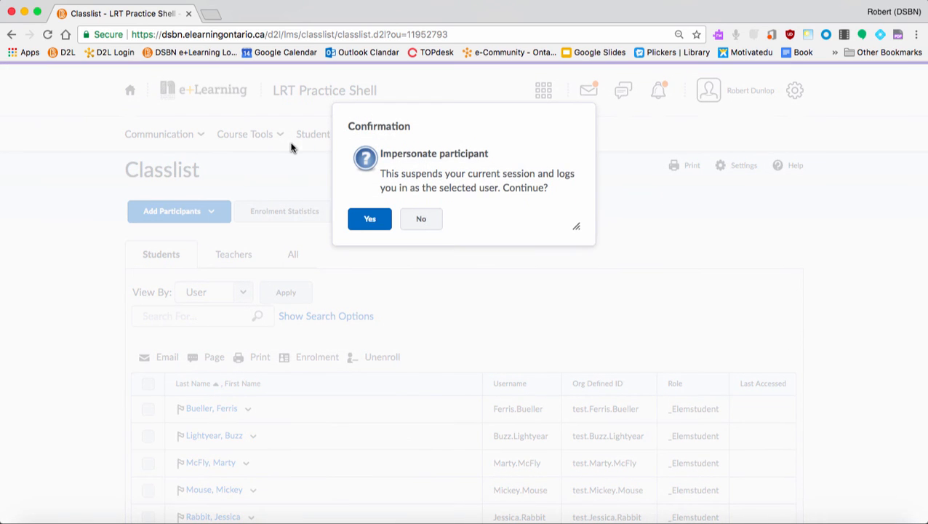
click(362, 217)
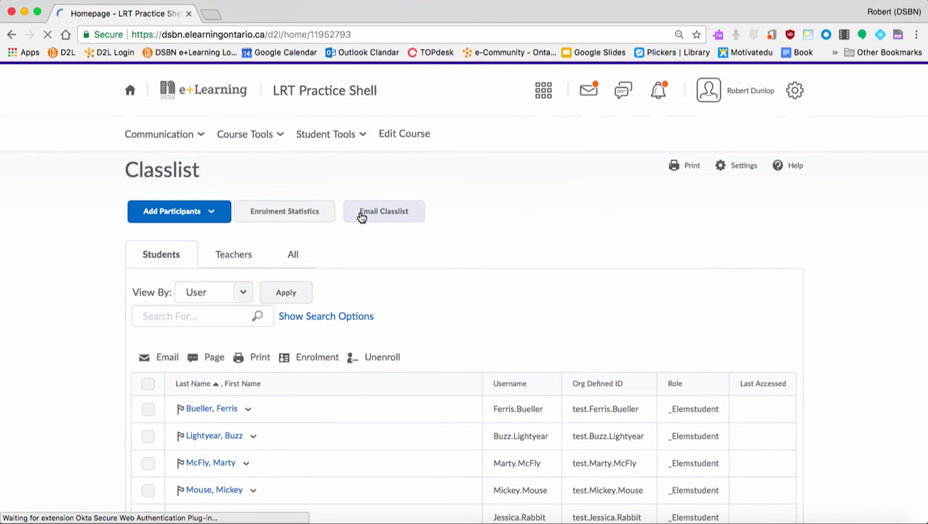
Step: Check the homepage's News section as the impersonated student, and return to the teacher account
scroll(361, 218, down, 3)
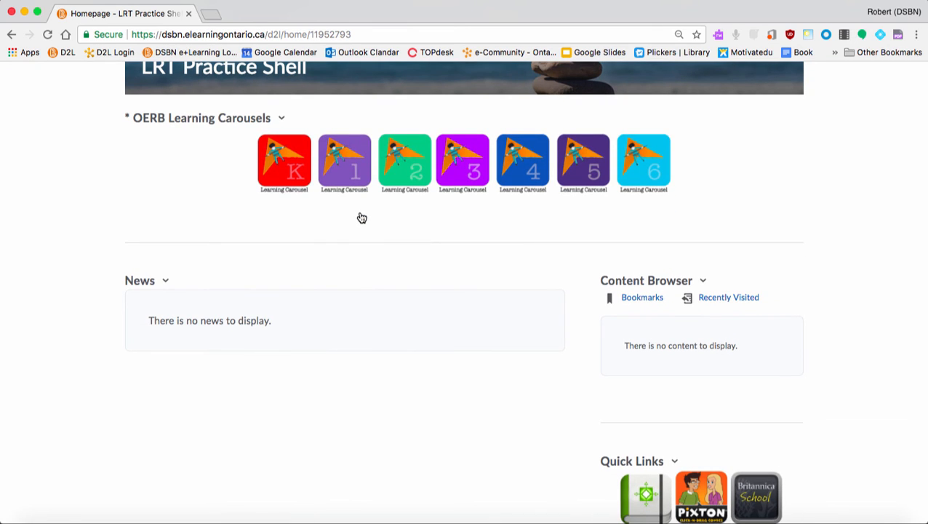
scroll(361, 218, up, 3)
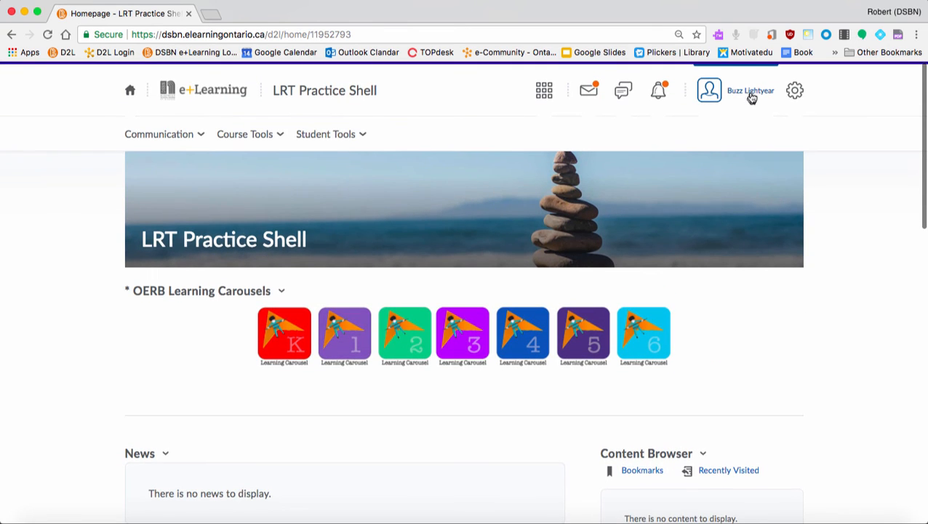
click(751, 93)
click(814, 135)
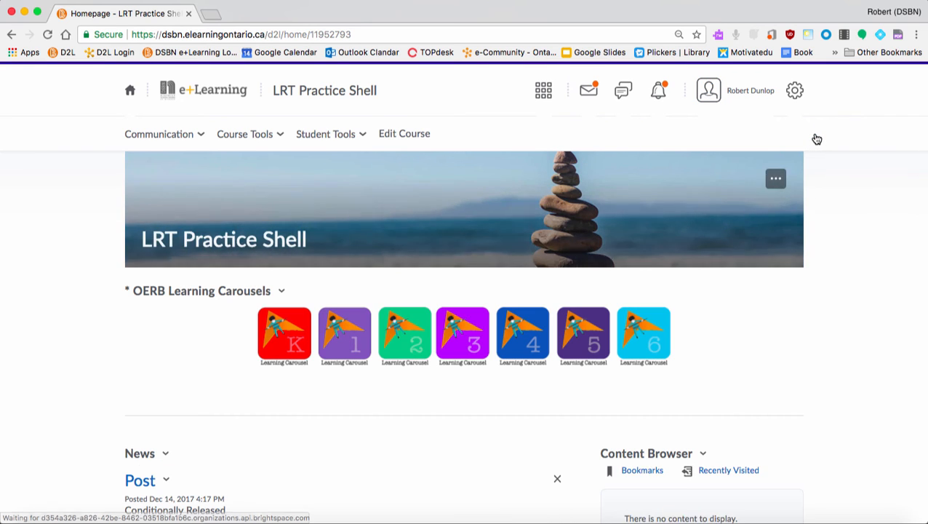
Step: Add a module named "Buzz" to the course content's table of contents
scroll(817, 139, down, 5)
click(638, 225)
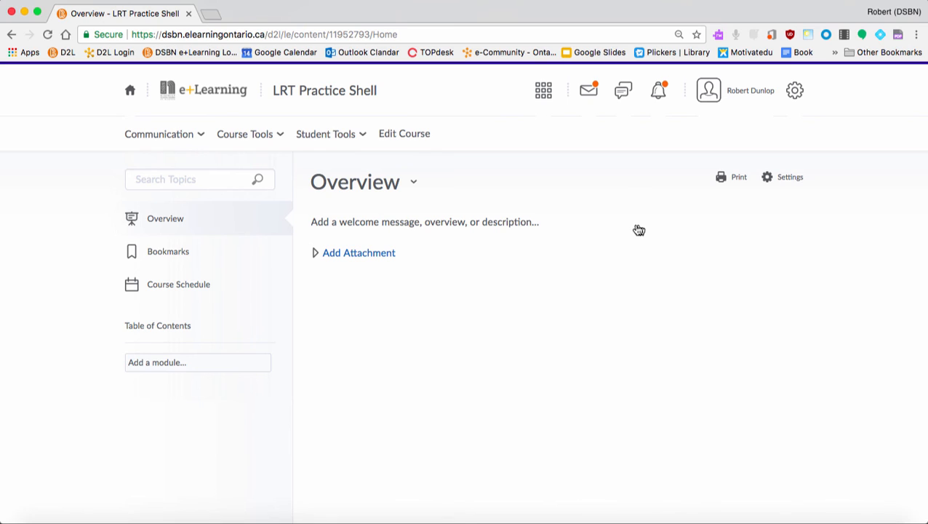
click(210, 362)
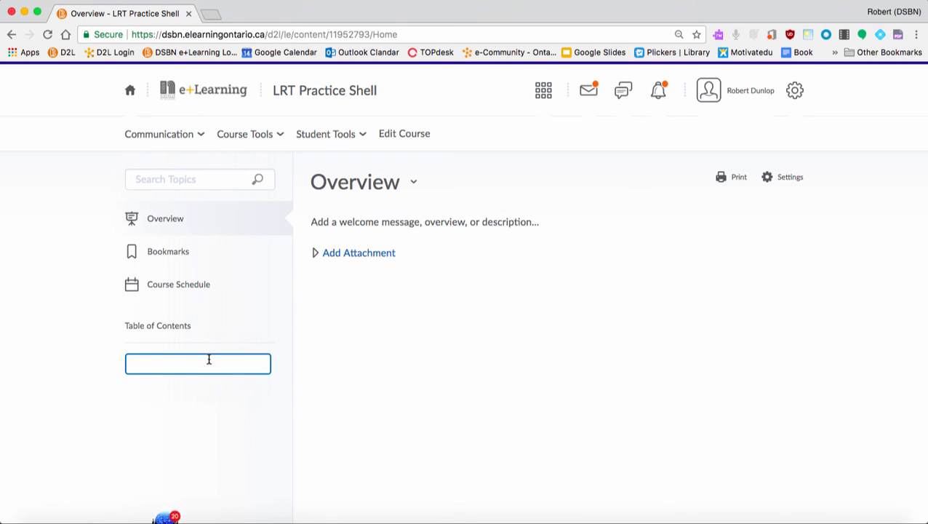
text(Bu)
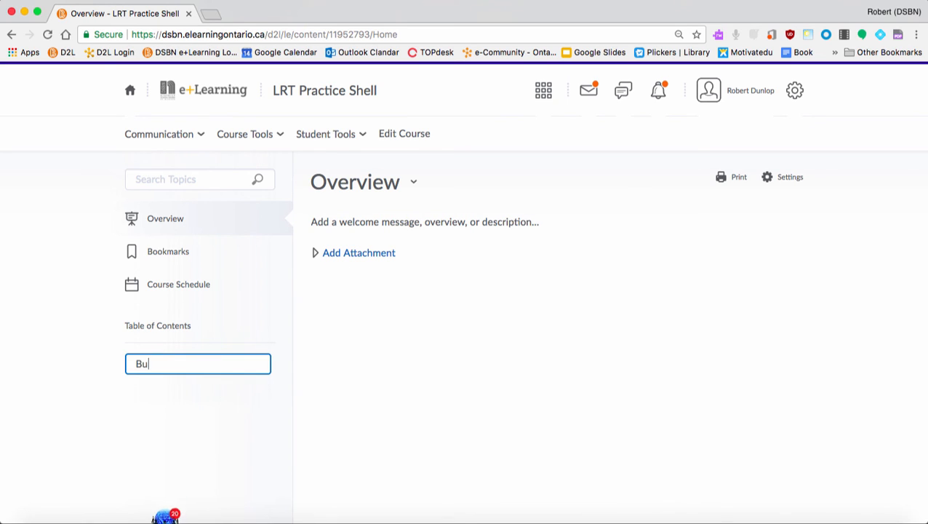
text(xxzz)
key(Return)
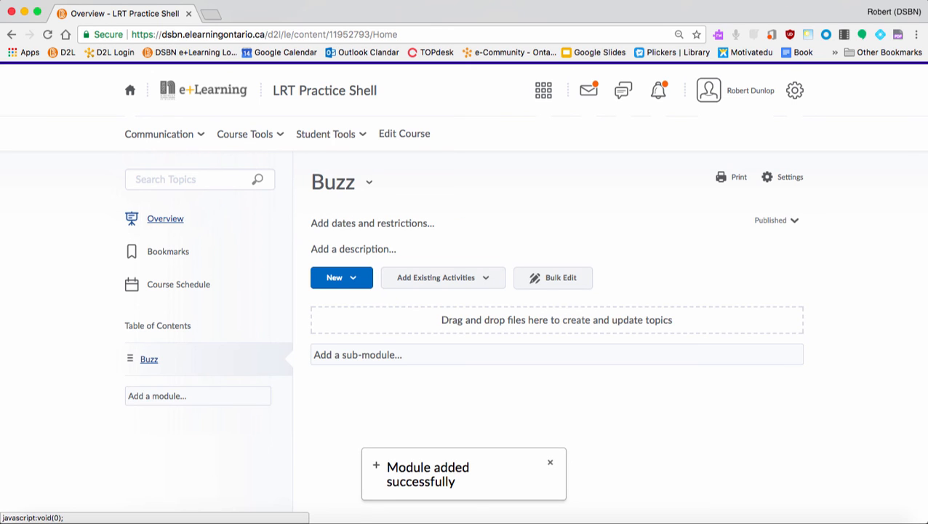
Step: Attach the existing Buzz group release condition to the Buzz module, save the restriction, and view the module on the course homepage
click(400, 227)
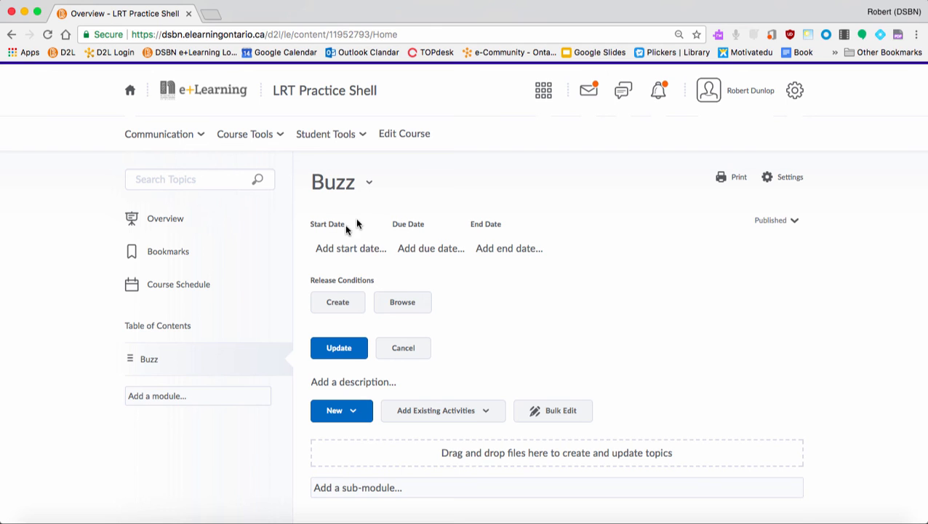
click(400, 302)
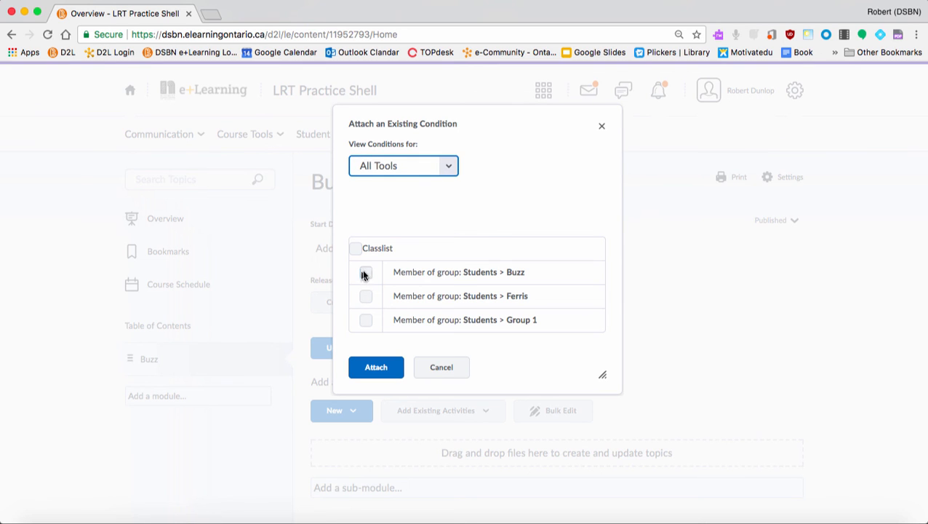
click(366, 273)
click(376, 368)
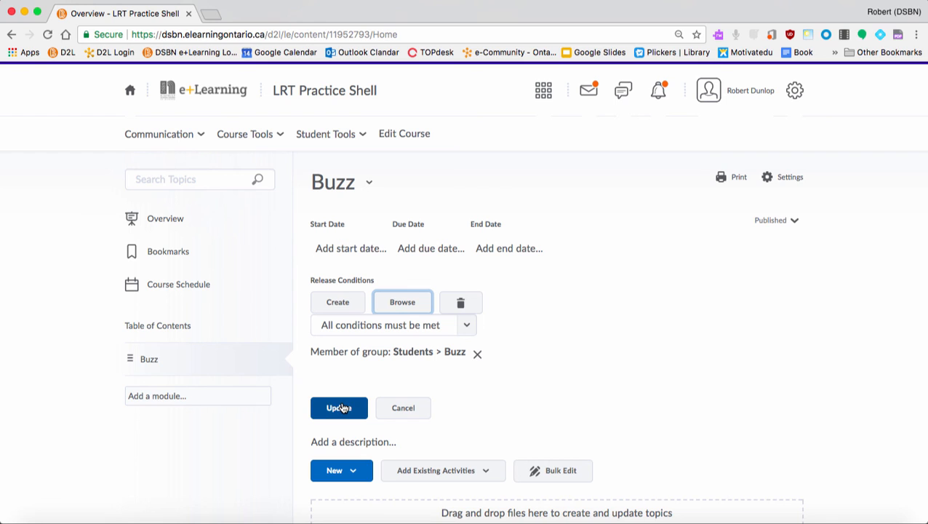
click(340, 408)
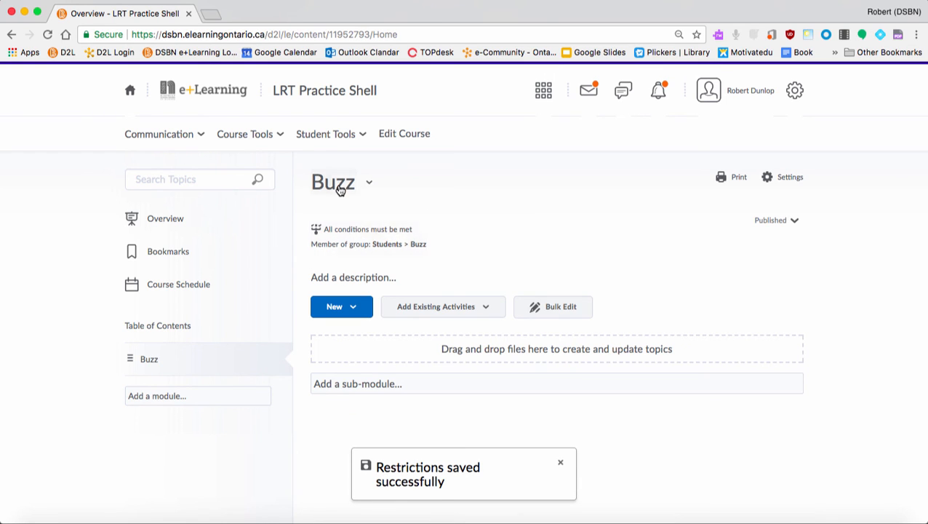
click(328, 93)
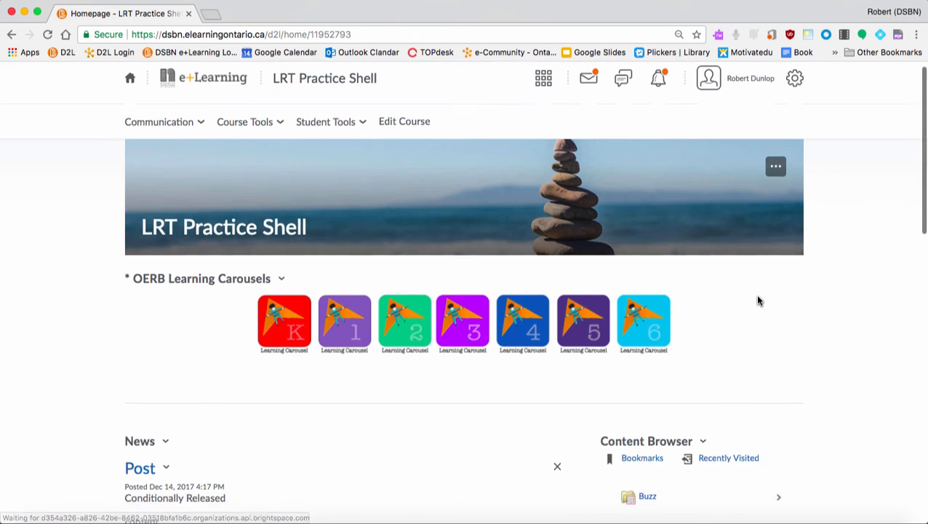
scroll(758, 300, down, 5)
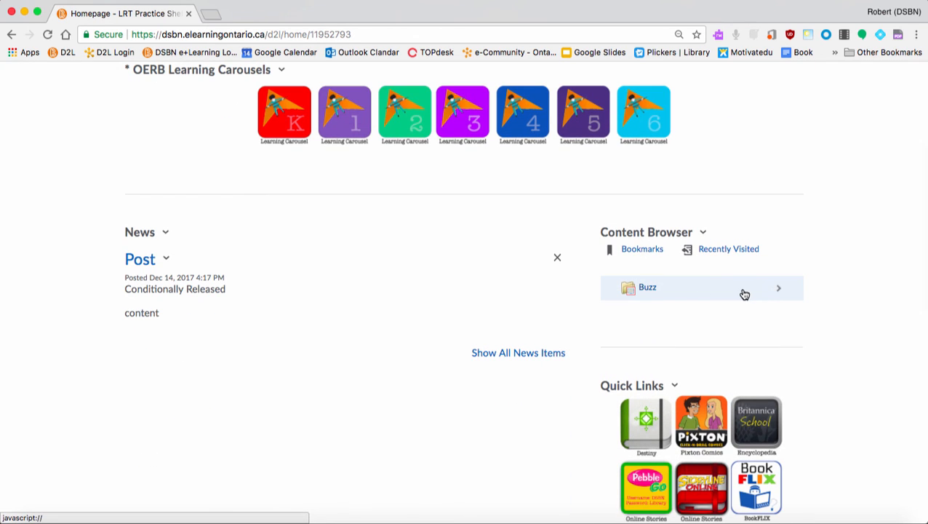